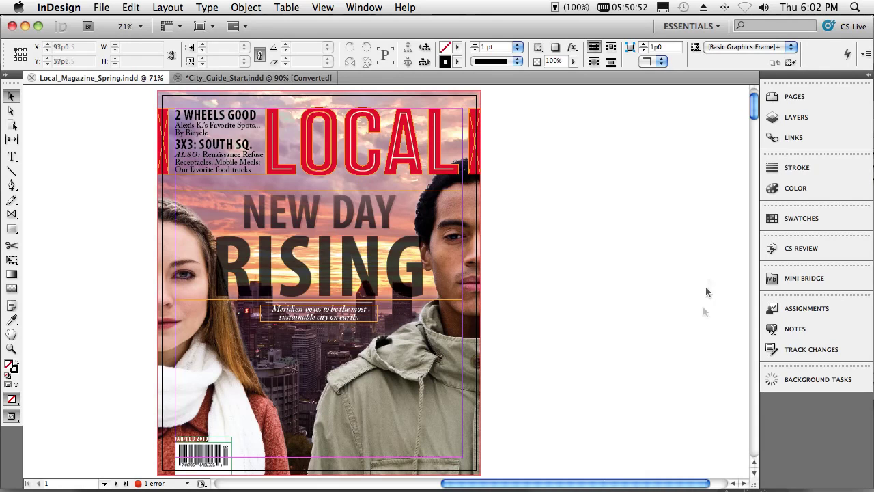
Insert one page after page 1 of the magazine, based on the COV-Cover master
click(790, 100)
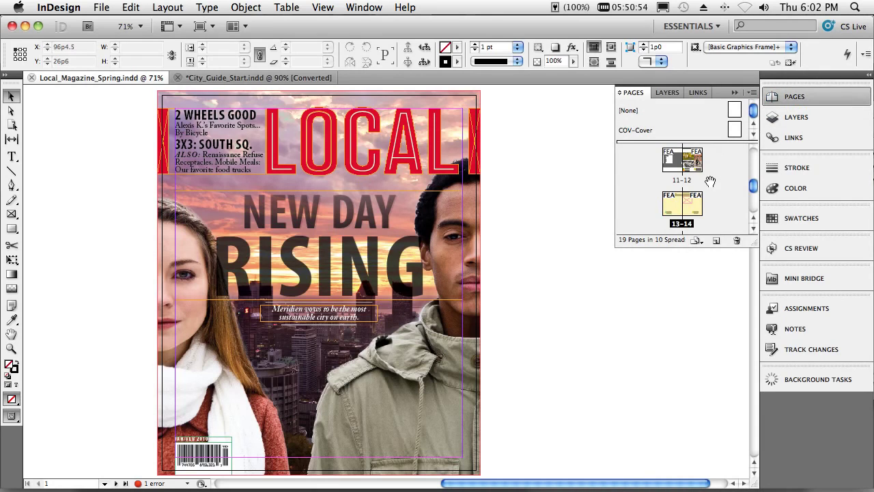
drag(755, 193, 754, 156)
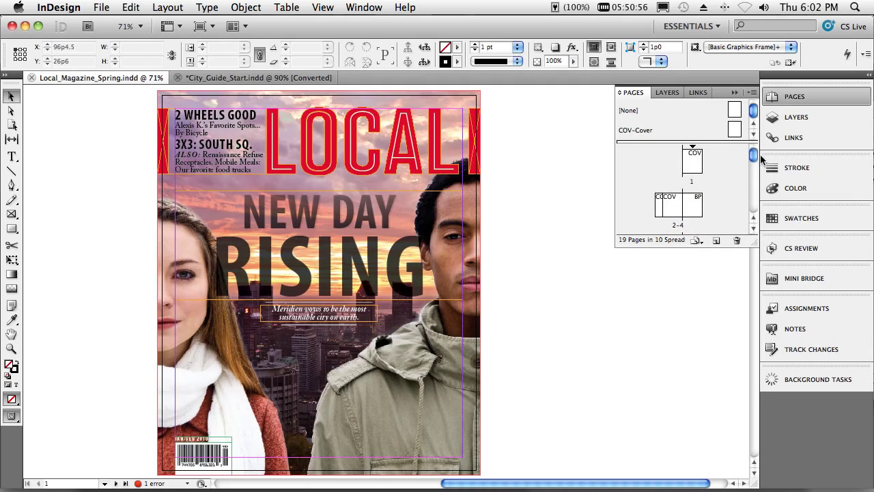
right_click(695, 168)
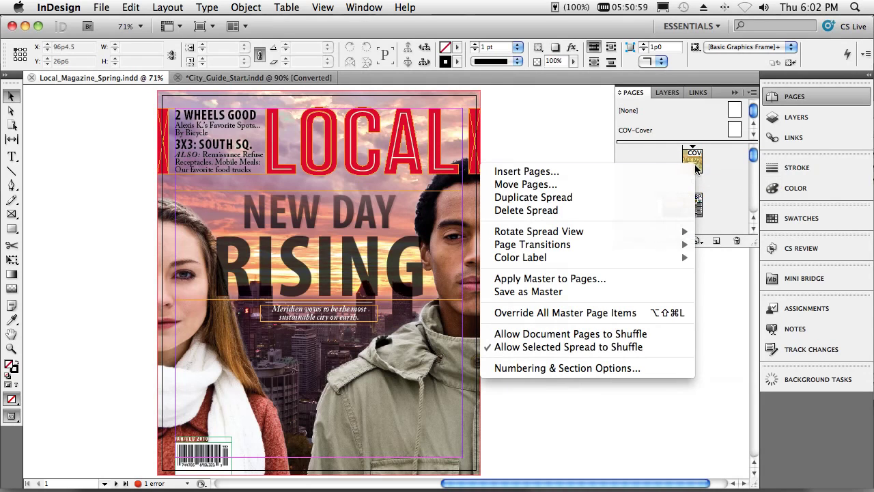
click(654, 173)
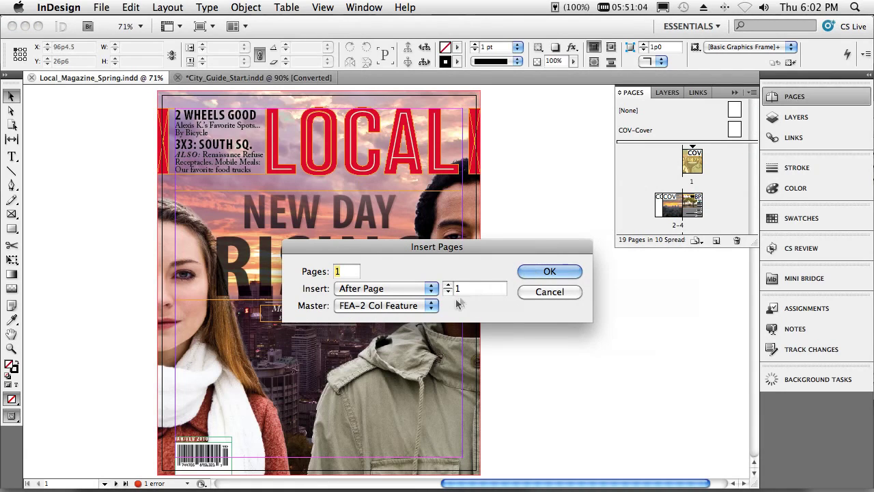
click(427, 305)
click(414, 273)
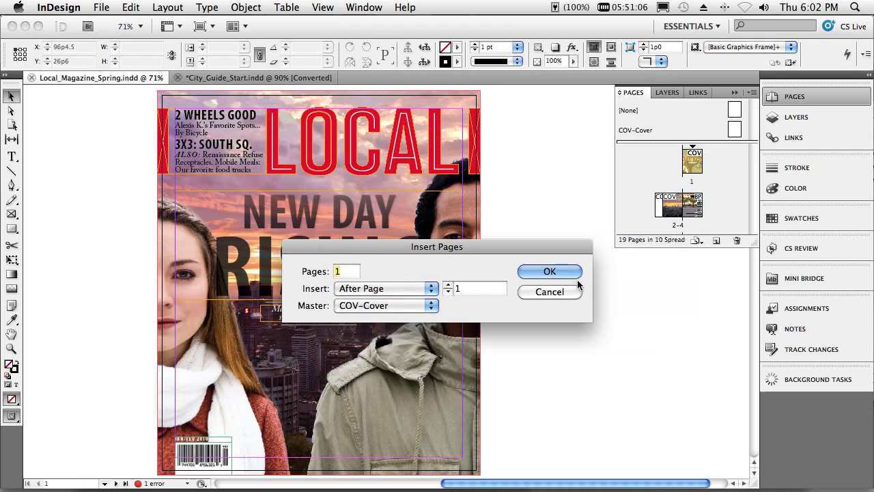
click(561, 271)
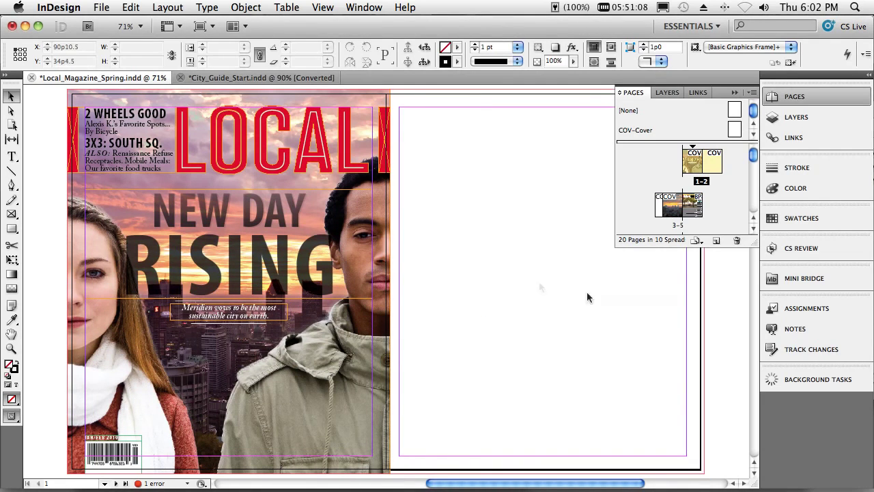
Use the Page tool to set the new cover page's width to 18p6
click(11, 125)
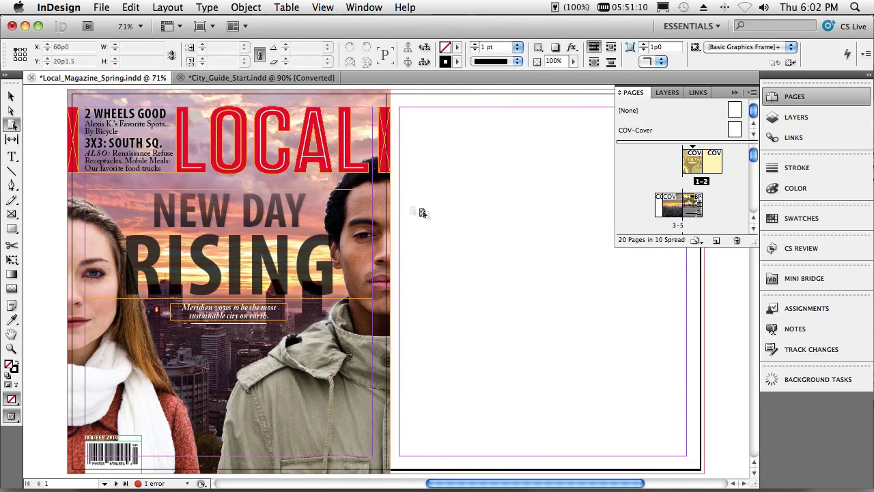
click(454, 216)
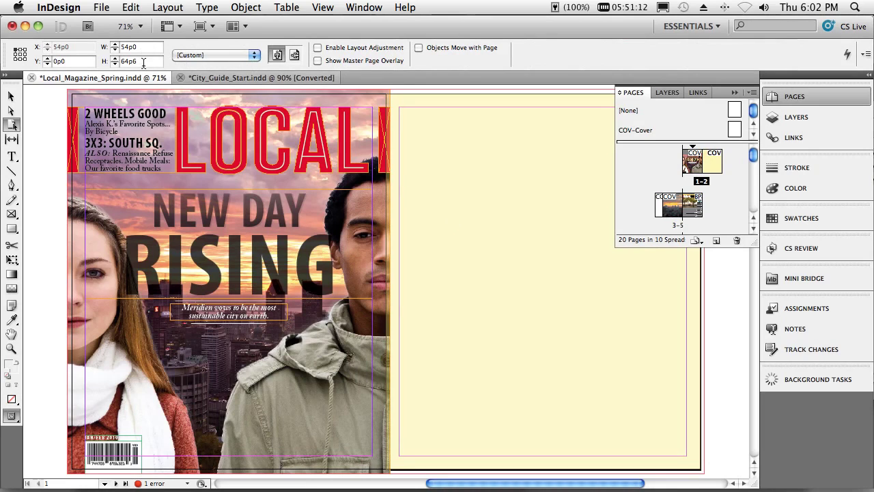
drag(137, 48, 122, 50)
text(18p6)
key(Tab)
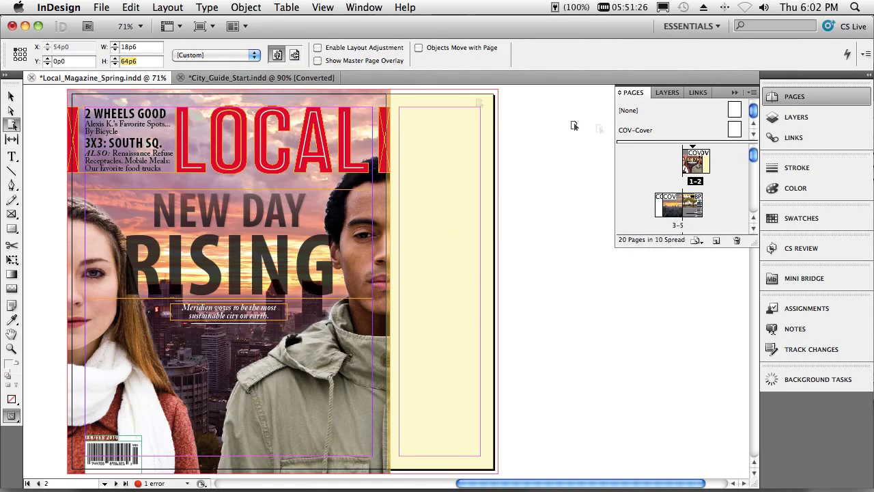
click(12, 97)
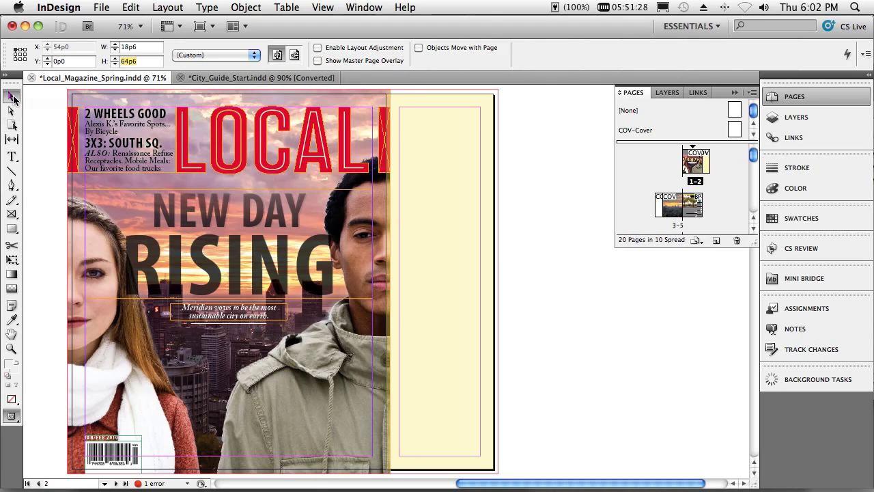
click(538, 190)
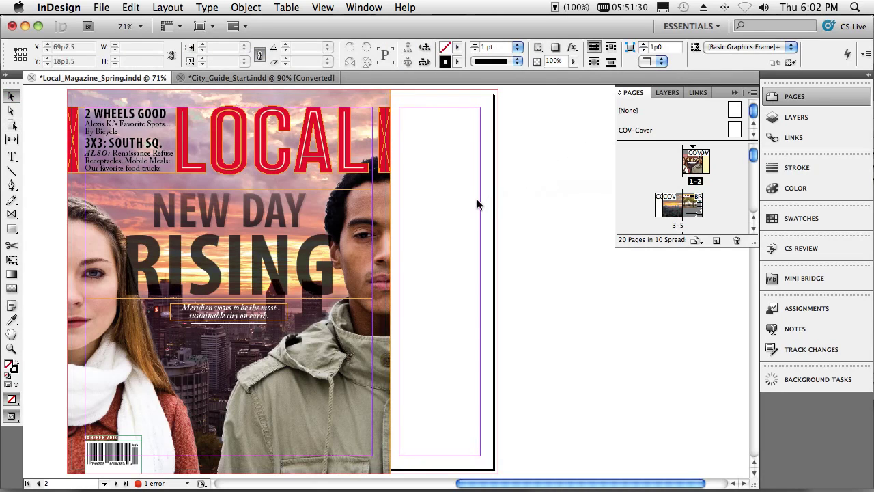
Extend the Cover_Models.psd and Background Art frames together across the narrow flap page, to a width of 74p0
click(790, 120)
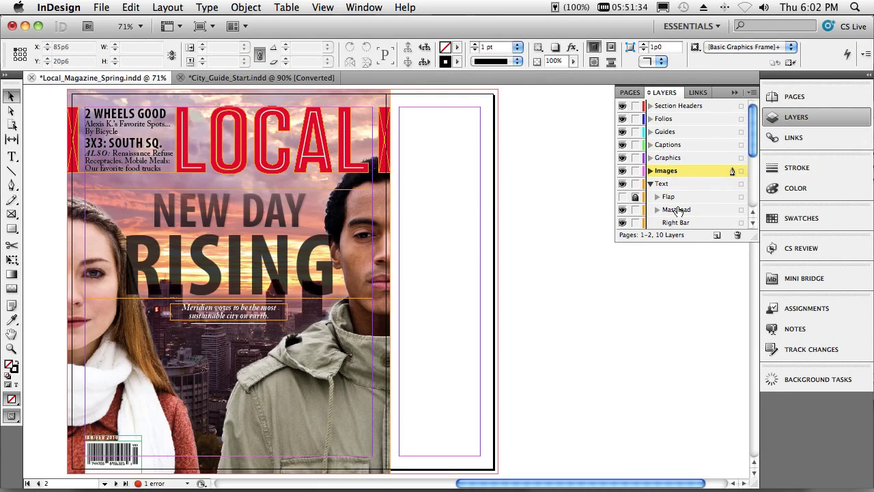
scroll(677, 211, down, 3)
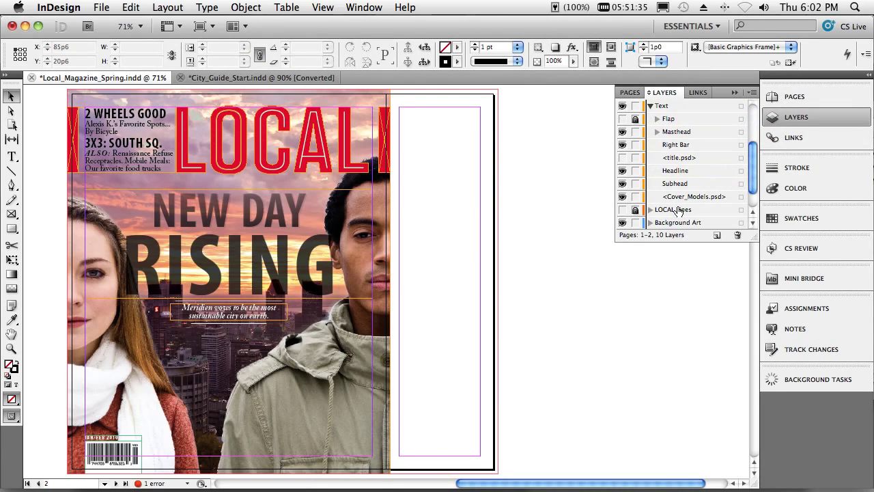
click(741, 198)
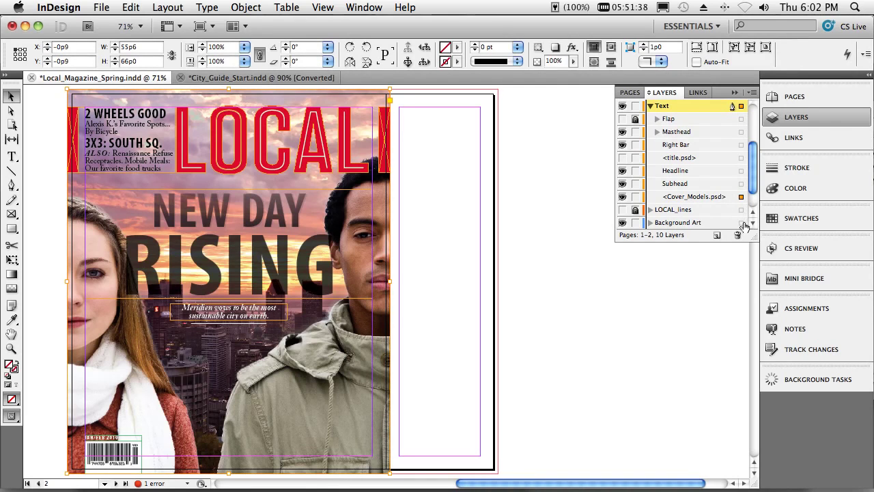
shift+click(741, 222)
drag(389, 281, 498, 279)
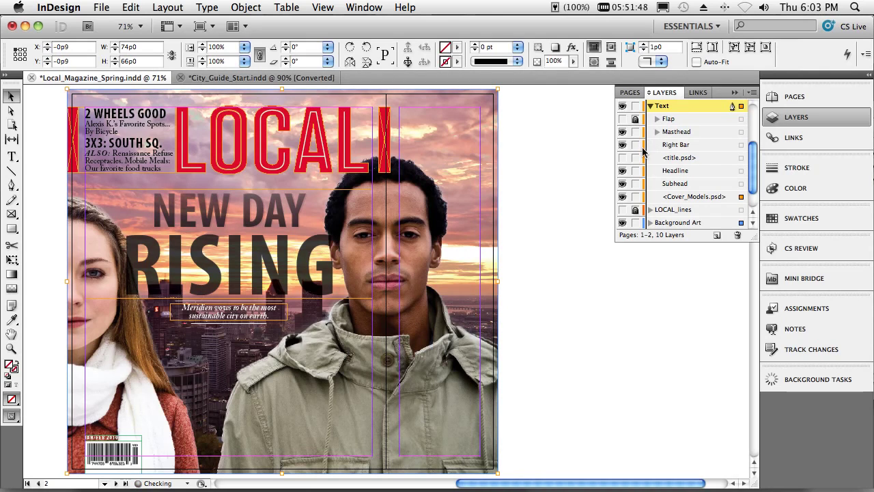
Show the Flap text group and move Cover_Models.psd above the Masthead in the layer stacking order
click(622, 120)
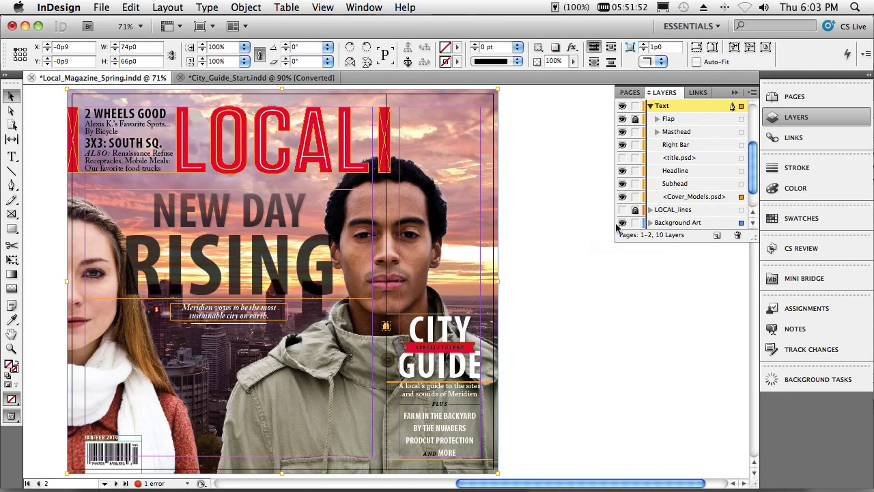
click(694, 198)
drag(694, 198, 693, 132)
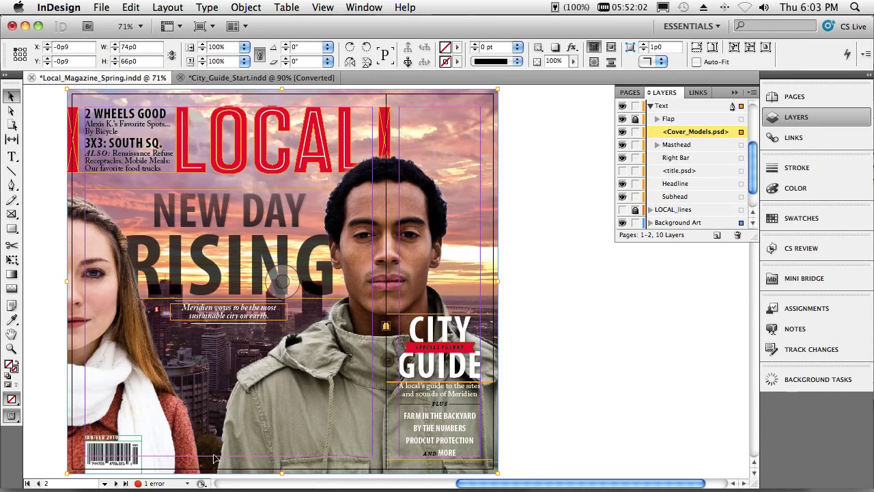
On page 6, make the "3 Problems x for 3 Designers" headline span two columns
click(104, 483)
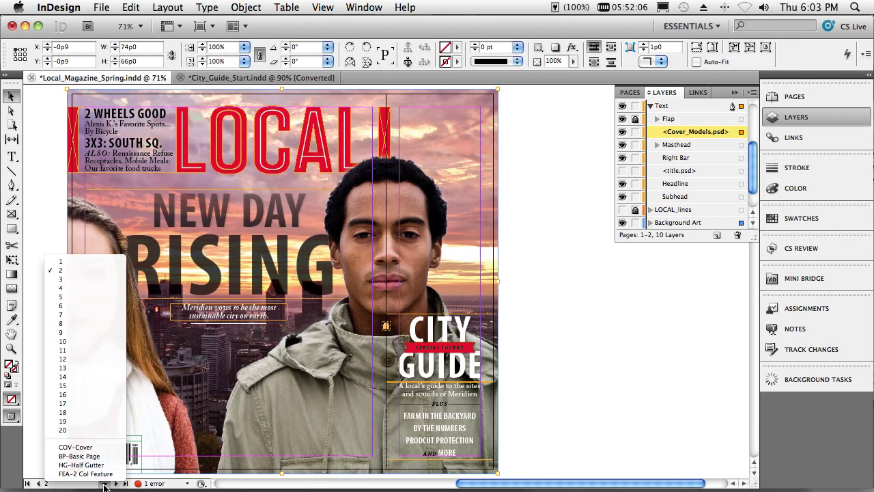
click(86, 297)
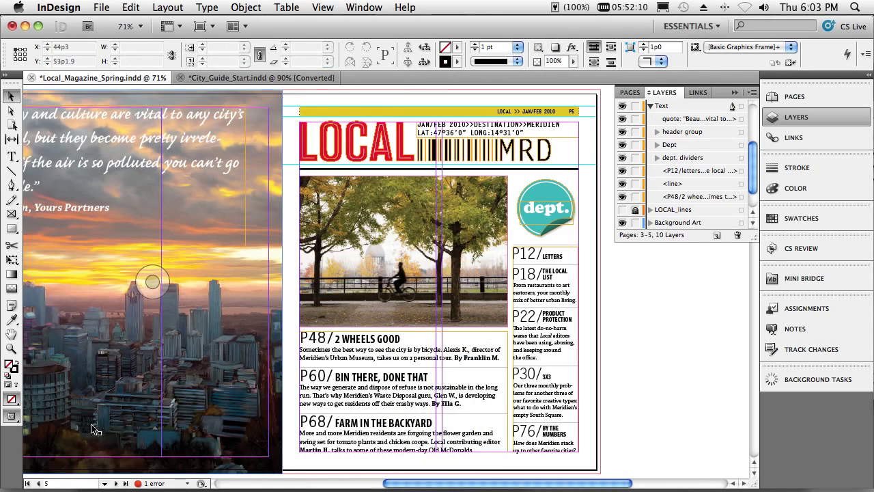
click(105, 484)
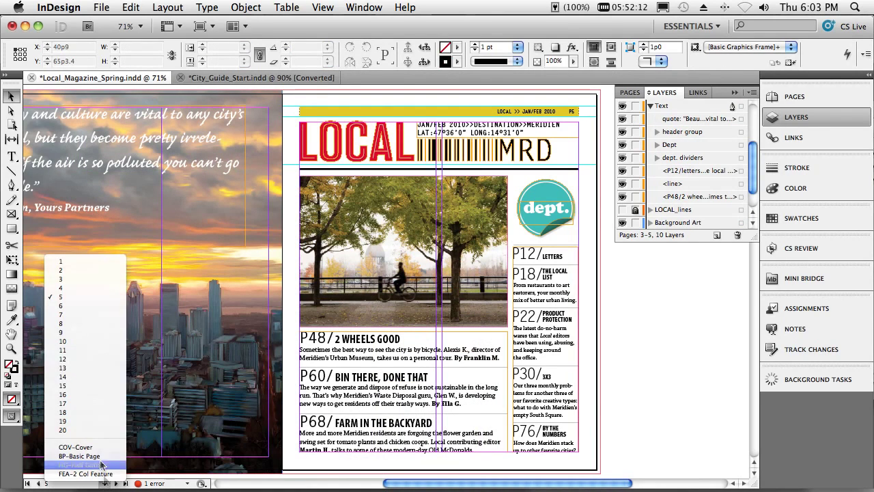
click(78, 305)
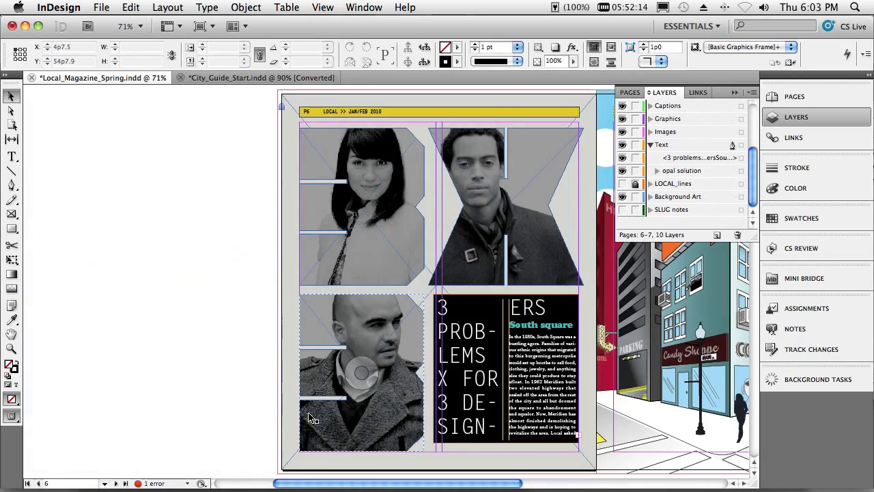
drag(497, 482, 545, 476)
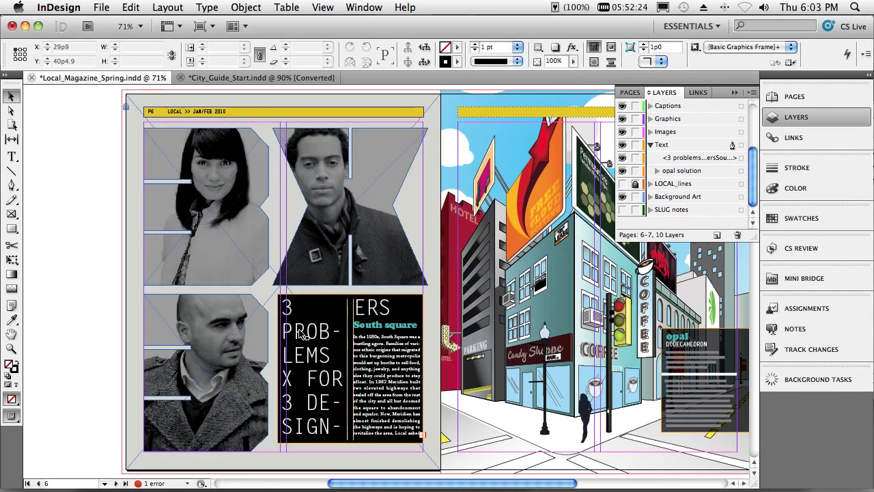
double_click(298, 332)
drag(283, 310, 375, 326)
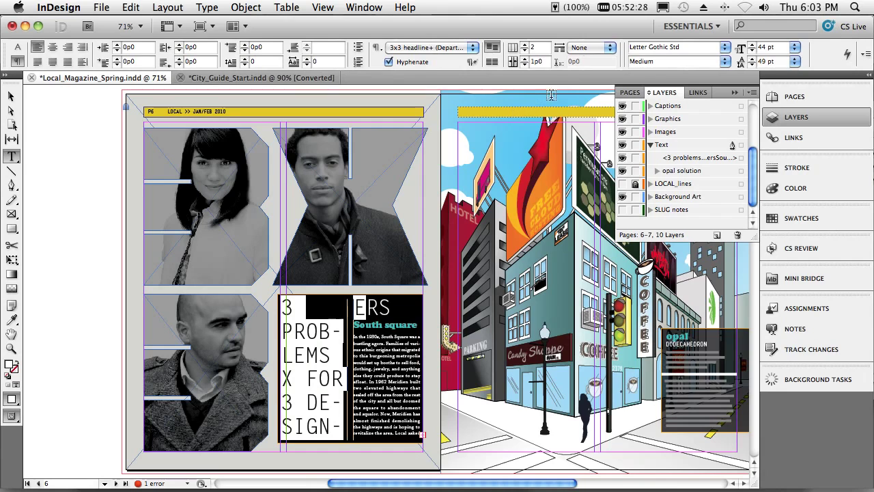
click(584, 49)
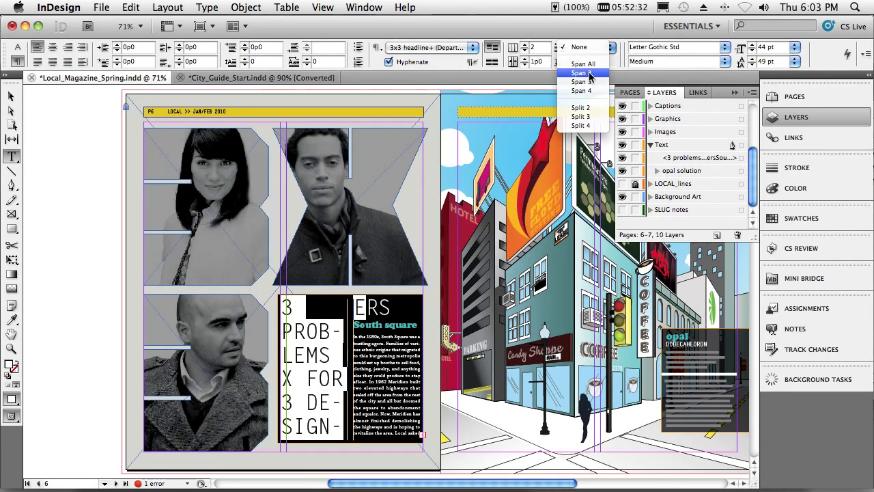
click(590, 73)
click(334, 375)
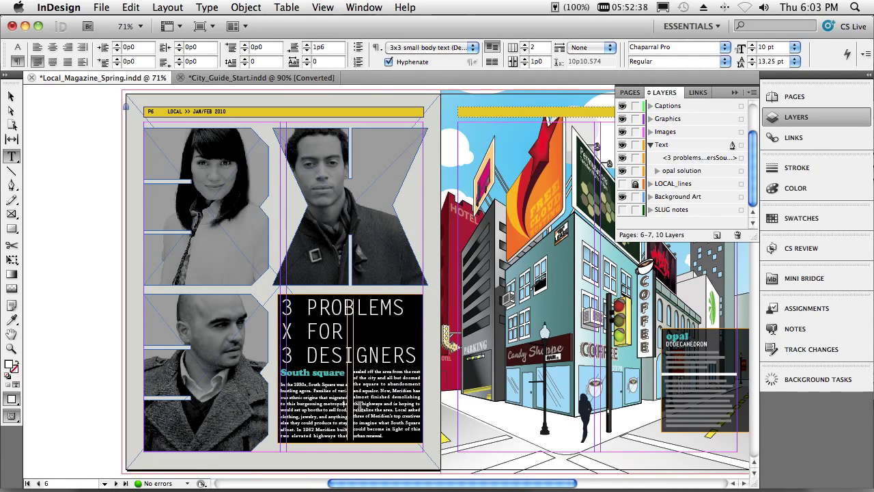
On page 12, set the bike article's text frame to three columns
click(106, 484)
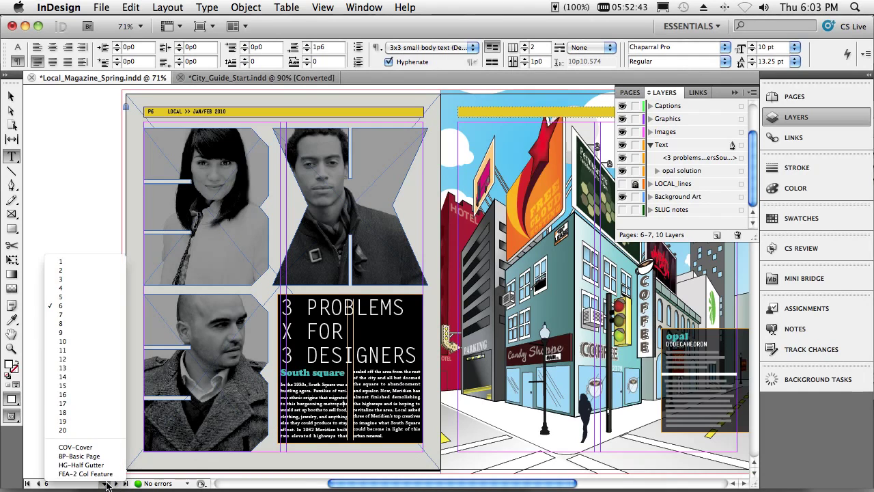
click(95, 366)
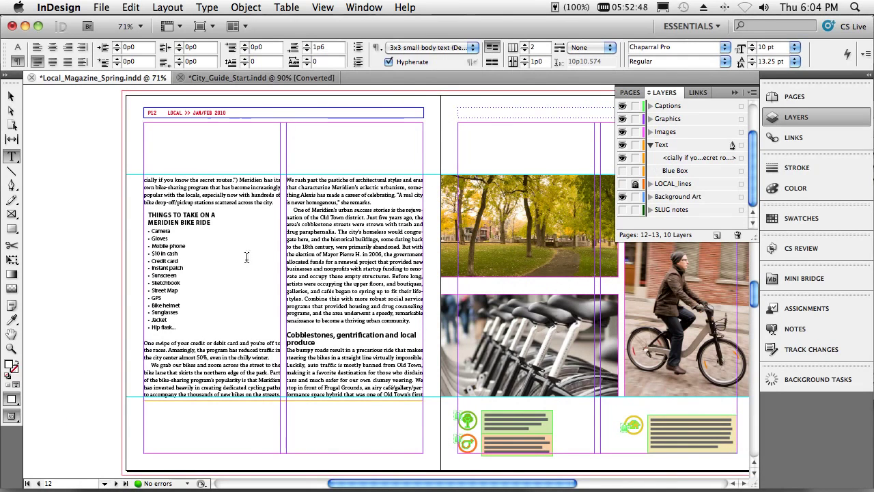
click(225, 196)
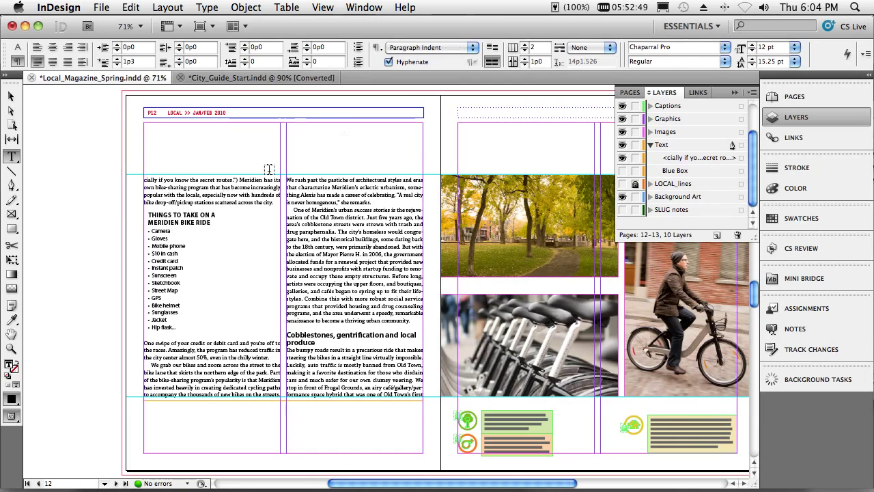
click(525, 44)
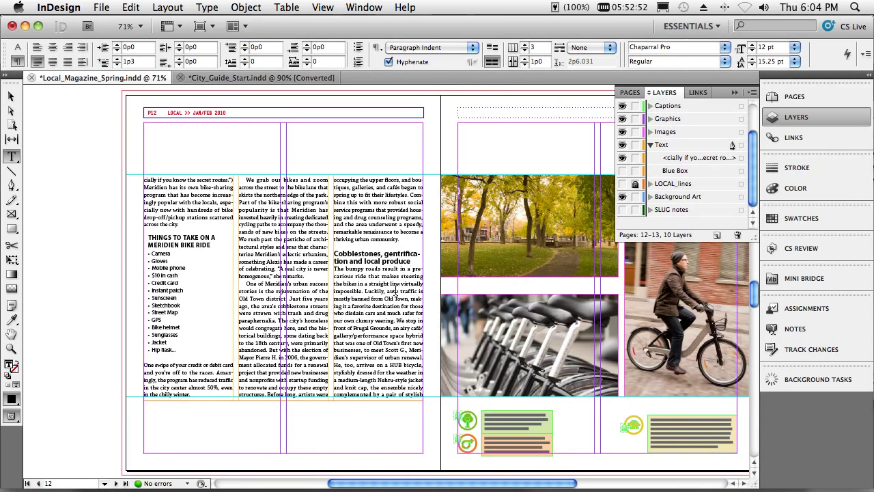
Make the subhead "Cobblestones, gentrification and local produce" span two columns
mouse_move(355, 253)
mouse_down()
mouse_move(382, 261)
mouse_move(363, 262)
mouse_up()
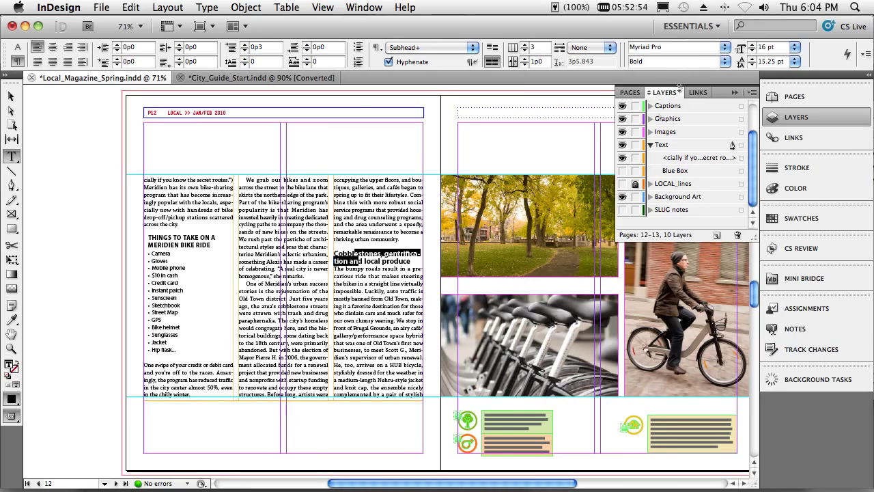
click(593, 45)
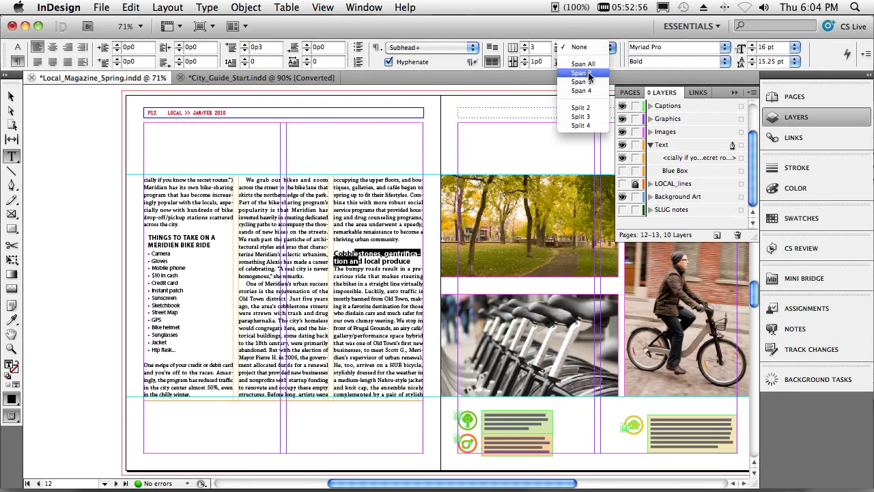
click(584, 77)
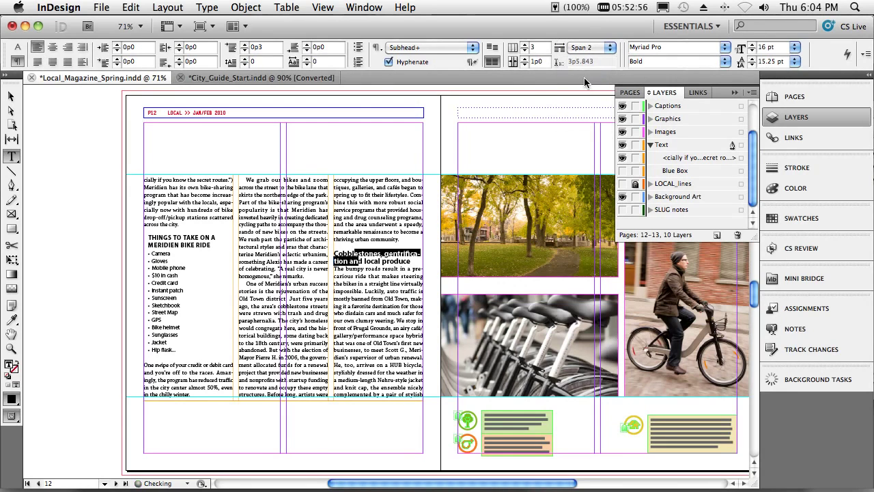
Split the bulleted list under "Things to take on a Meridien bike ride" into two columns
click(159, 260)
drag(151, 253, 175, 346)
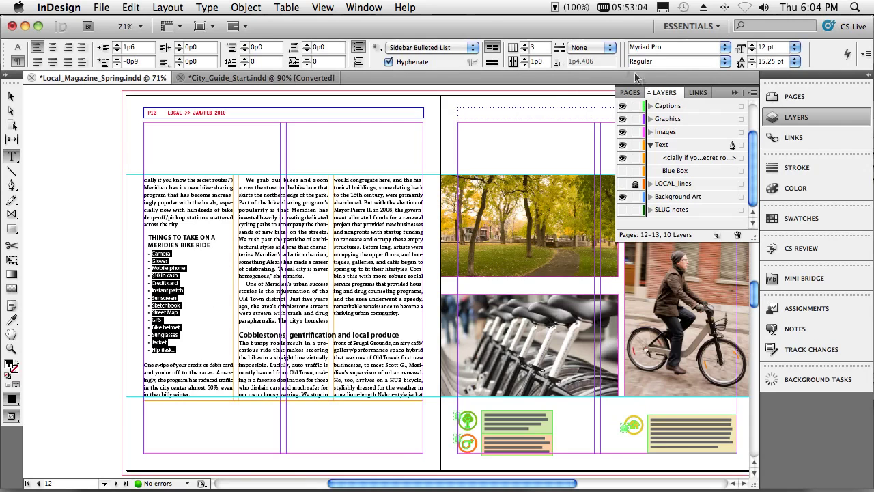
click(600, 48)
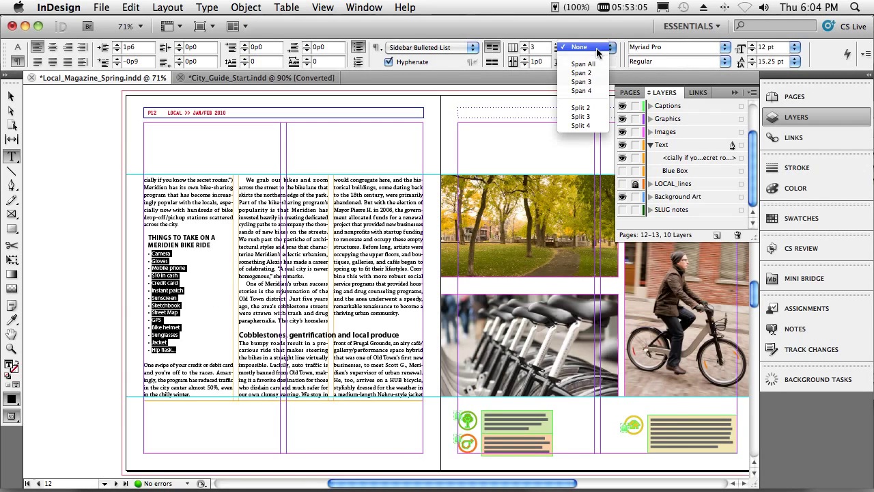
click(579, 107)
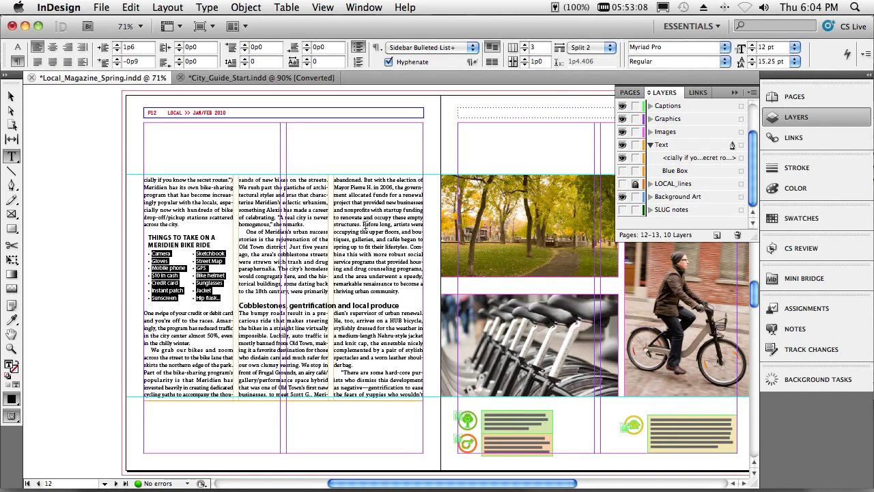
Deselect the bulleted list and go to page 14 of the magazine
click(351, 227)
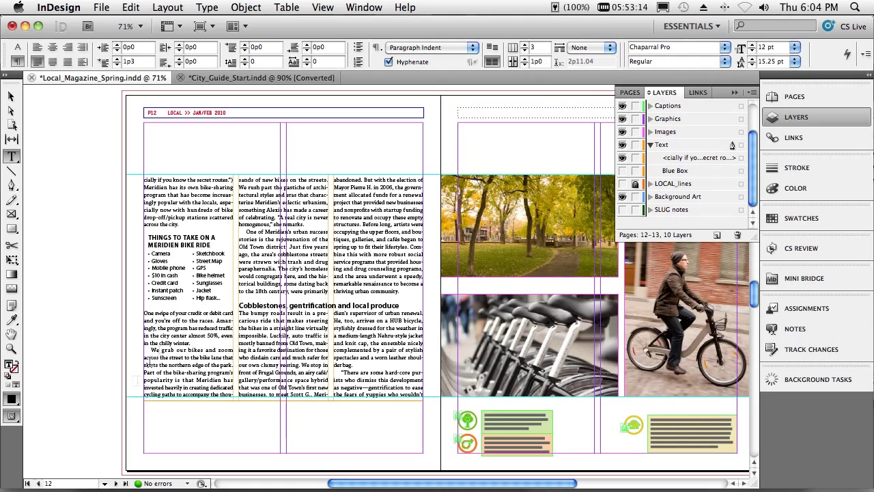
click(106, 485)
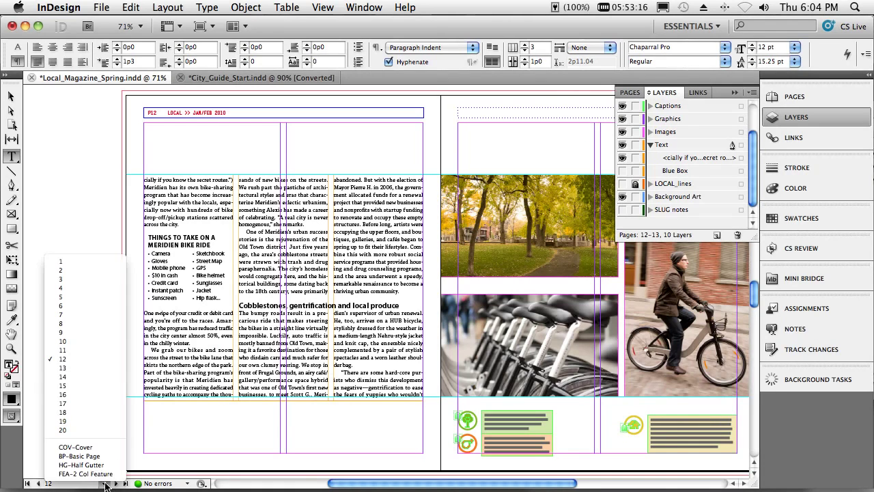
click(139, 380)
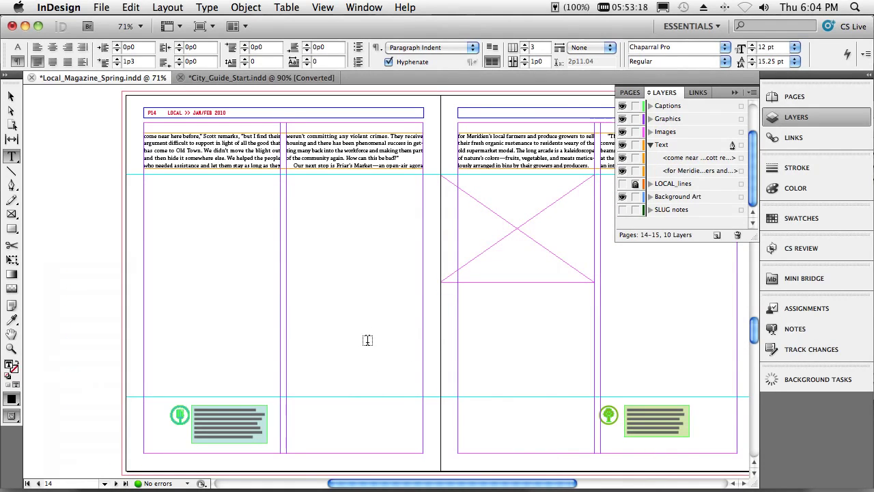
In Mini Bridge, show the linked files of the second Local_Magazine document and select the four images from 01_Fruitstand to 04_Flowers.psd
click(786, 98)
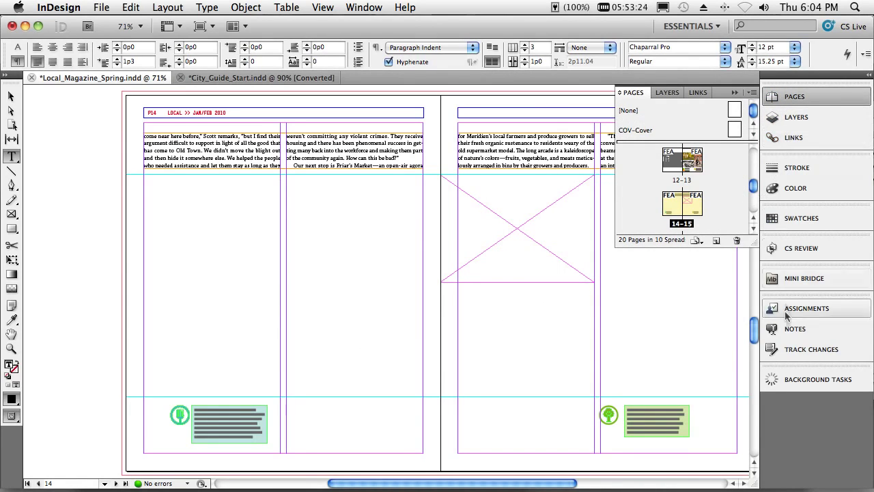
click(804, 279)
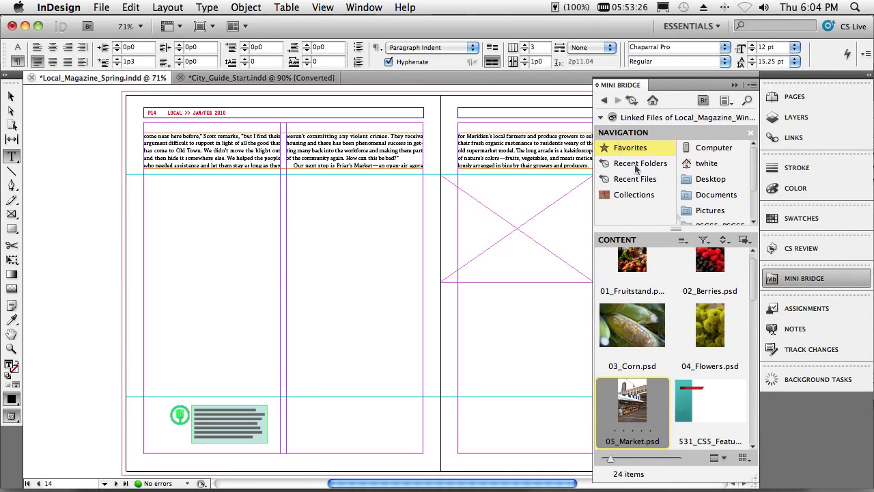
click(604, 109)
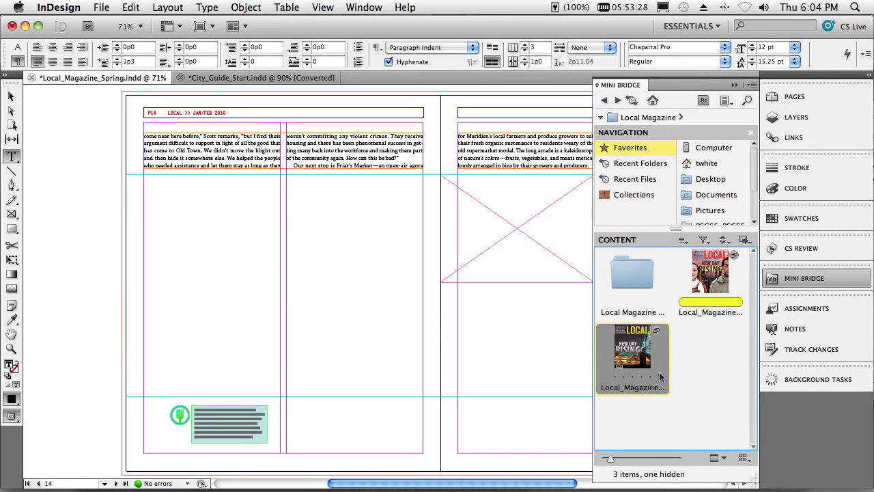
right_click(639, 356)
click(652, 385)
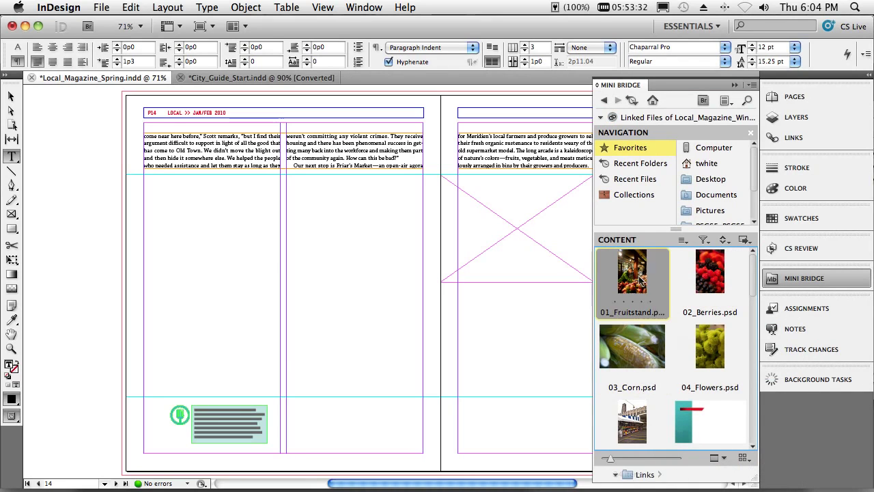
shift+click(707, 359)
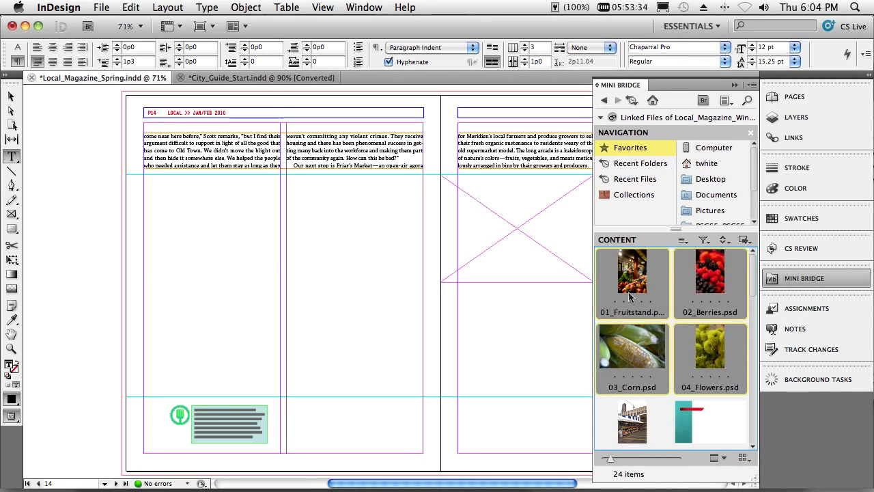
Place the four images as a two-by-two grid below the text on page 14, 48p0 wide and about 40p6 high
drag(632, 285, 393, 253)
click(735, 85)
drag(144, 176, 423, 412)
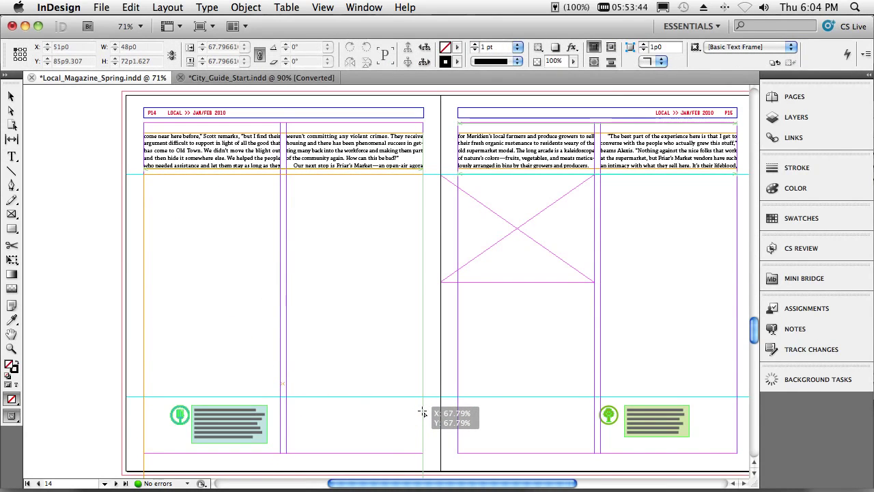
key(Up)
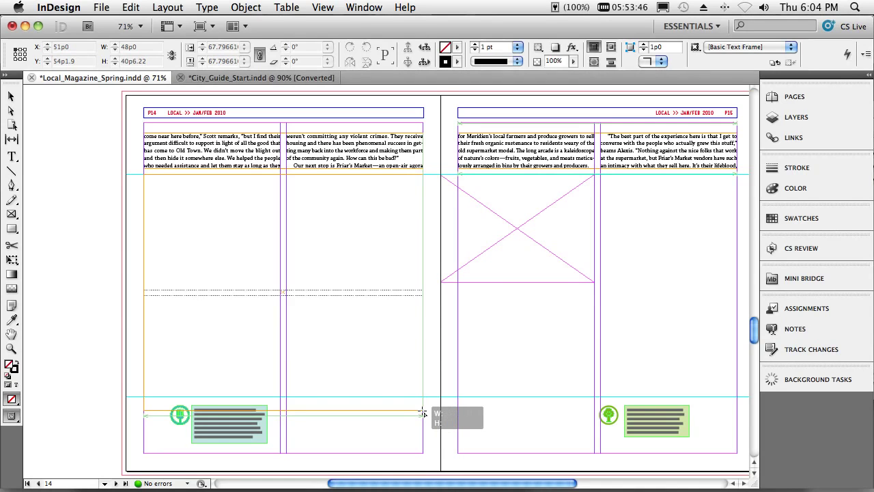
drag(423, 413, 423, 413)
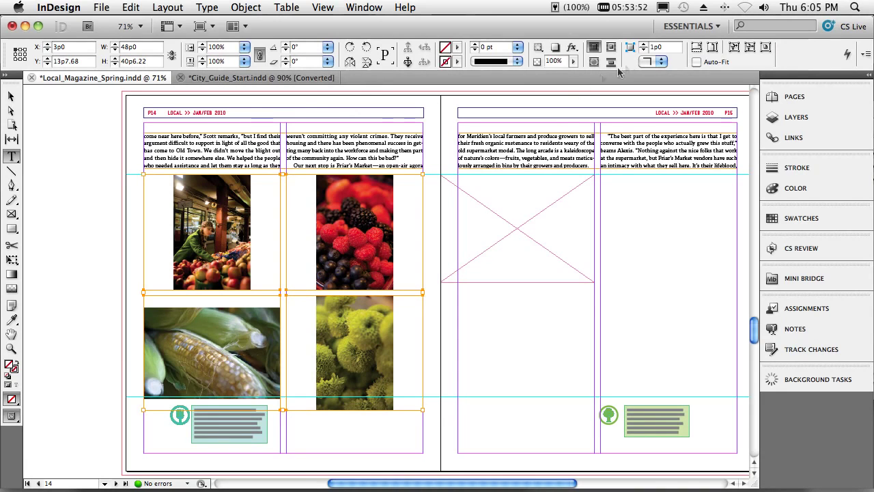
Turn on Auto-Fit for the four images and move the fruit stand photo up inside its frame to show the vendor and apples
click(696, 61)
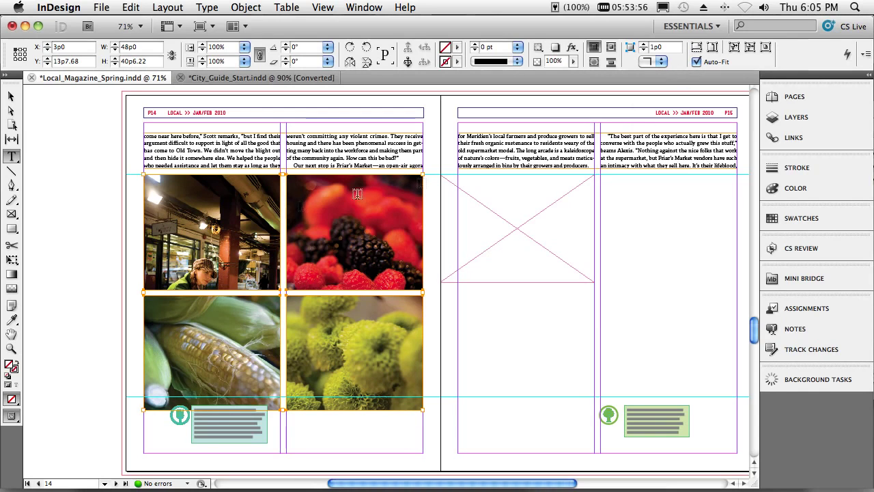
click(10, 97)
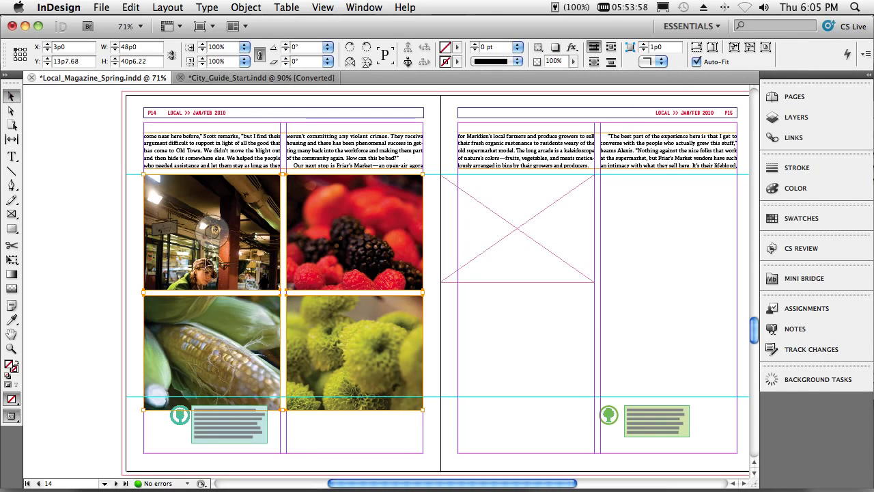
drag(209, 241, 208, 185)
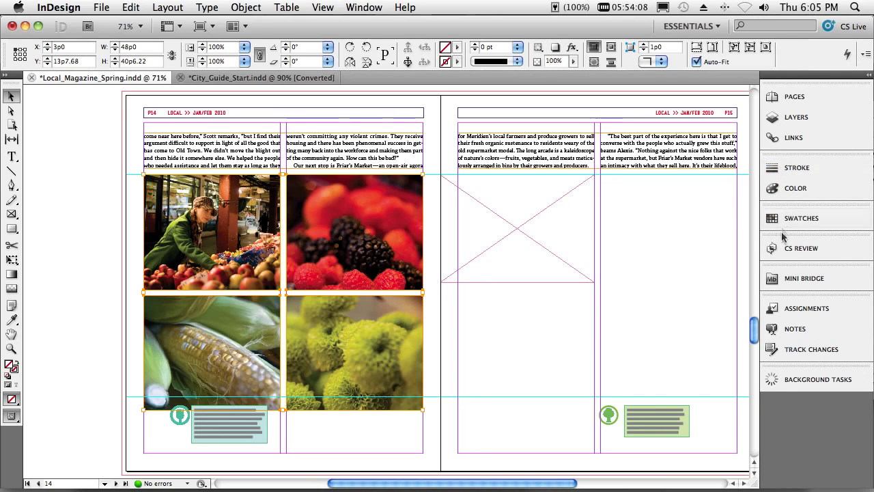
Hide the Background Art layer
click(789, 117)
scroll(647, 219, down, 3)
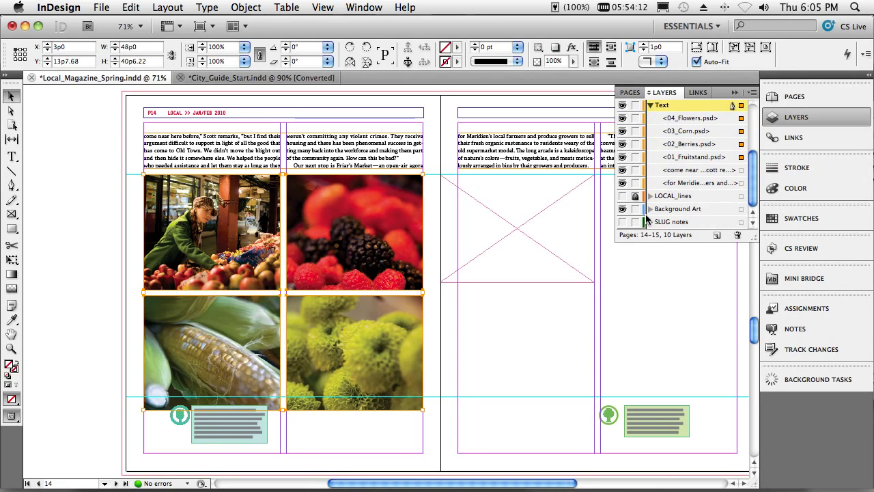
click(622, 209)
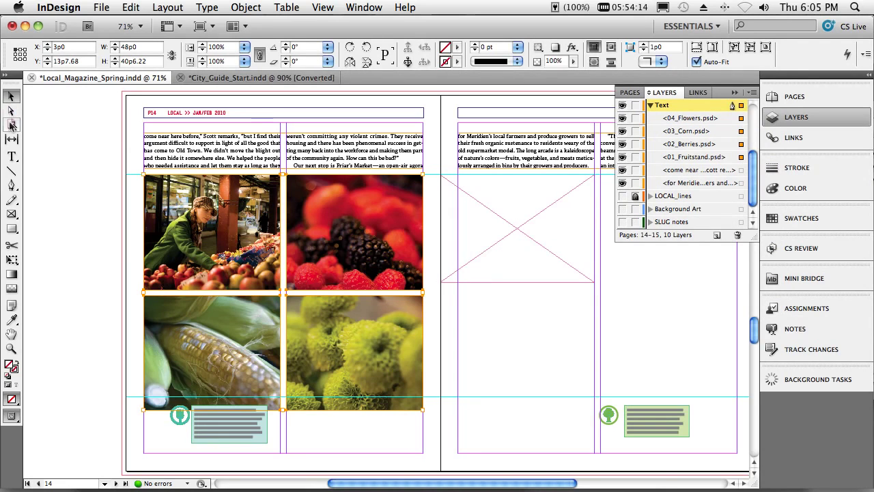
With the Gap tool, shift the gap between the upper two images left and the gap between the lower two right
click(12, 139)
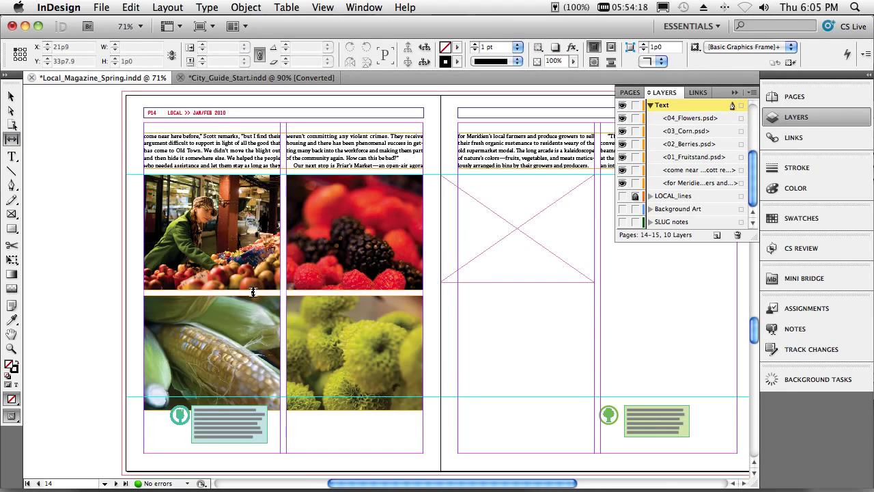
drag(280, 249, 272, 268)
drag(280, 323, 303, 324)
Round the berries frame's corners with live corner editing, giving the upper-left and lower-right corners a larger radius
click(11, 96)
click(403, 200)
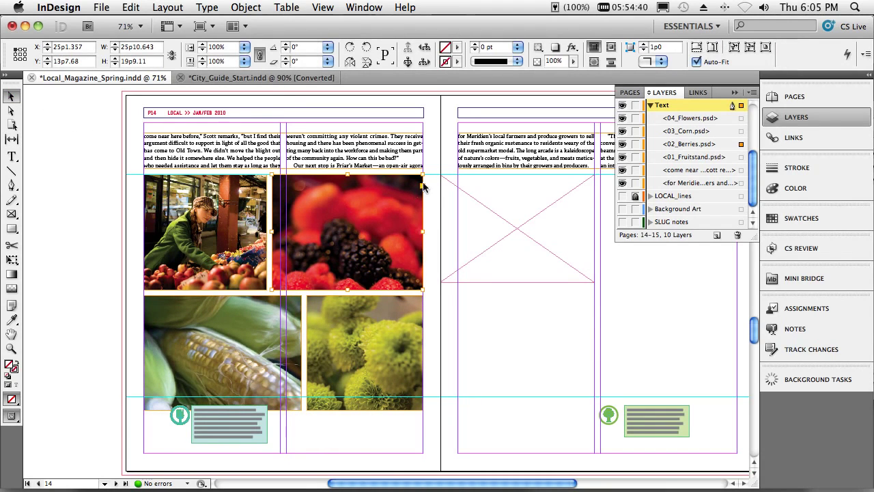
click(423, 186)
mouse_move(423, 176)
mouse_down()
mouse_move(401, 177)
mouse_move(408, 181)
mouse_up()
drag(296, 290, 272, 290)
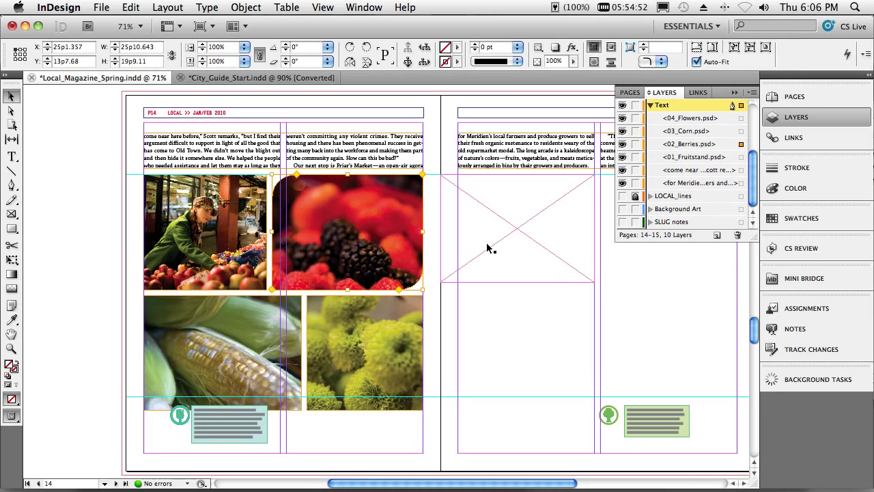
Bring up the City_Guide_Start.indd document, switch to the exported City_Guide_Final in Safari and view its Move page
click(210, 77)
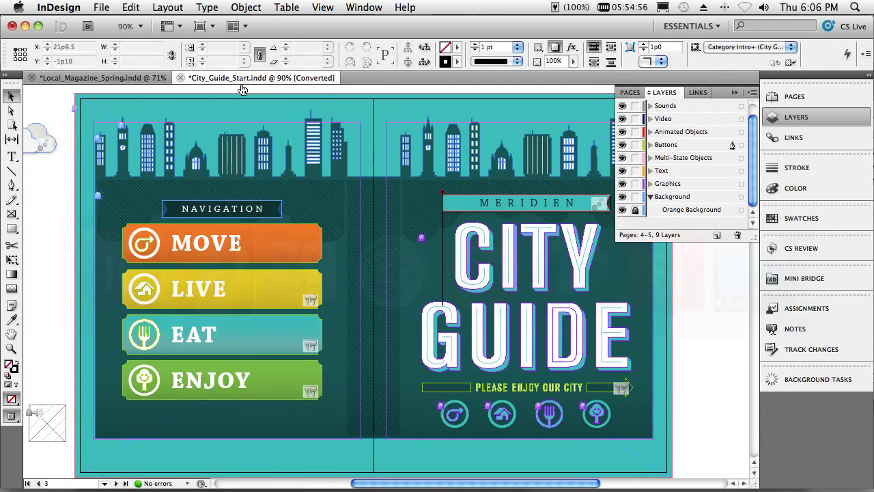
key(super+Tab)
key(super+Tab)
key(super+Tab)
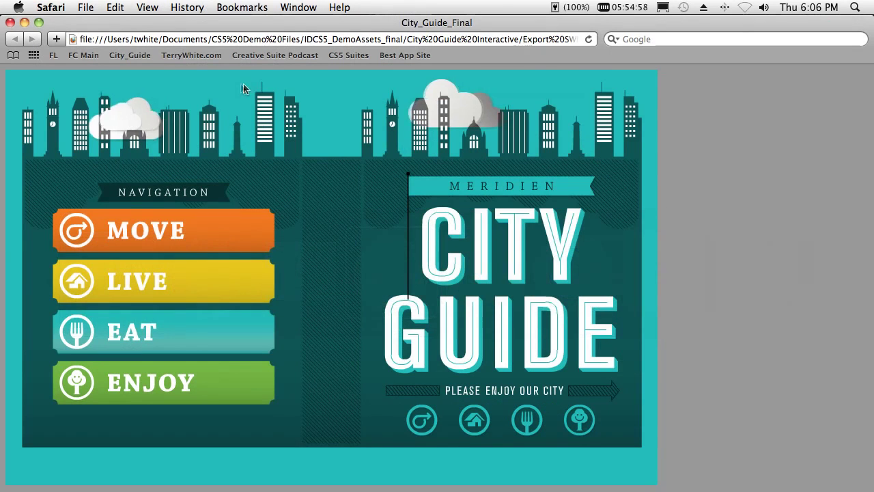
click(205, 239)
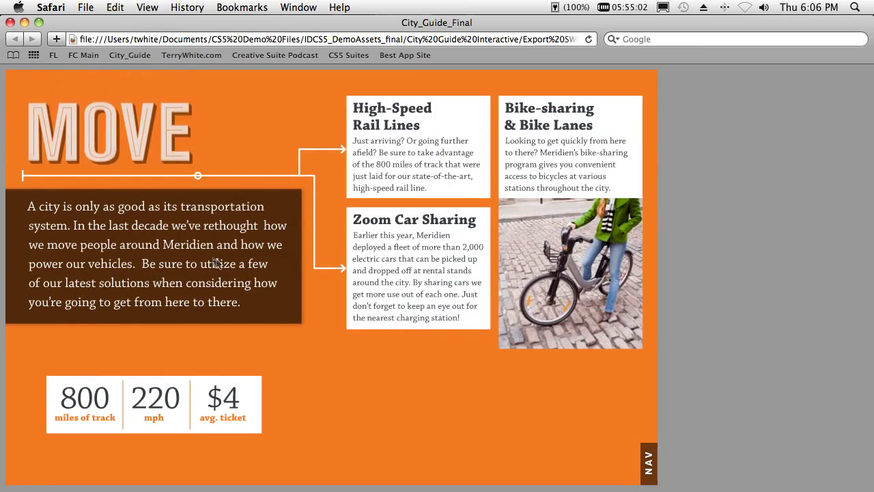
Page through the exported guide's Live, Eat and Enjoy pages, advancing the building slideshow and checking the bicycle video's playback controls
click(645, 470)
click(646, 470)
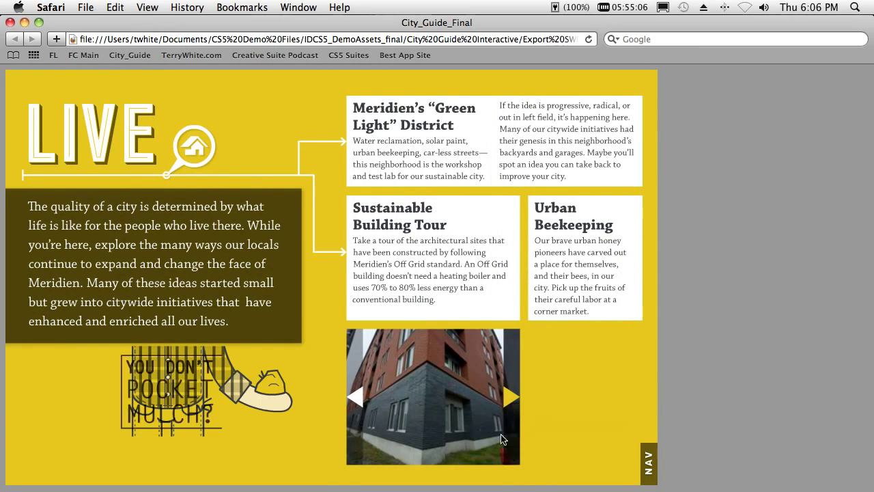
click(511, 397)
click(511, 400)
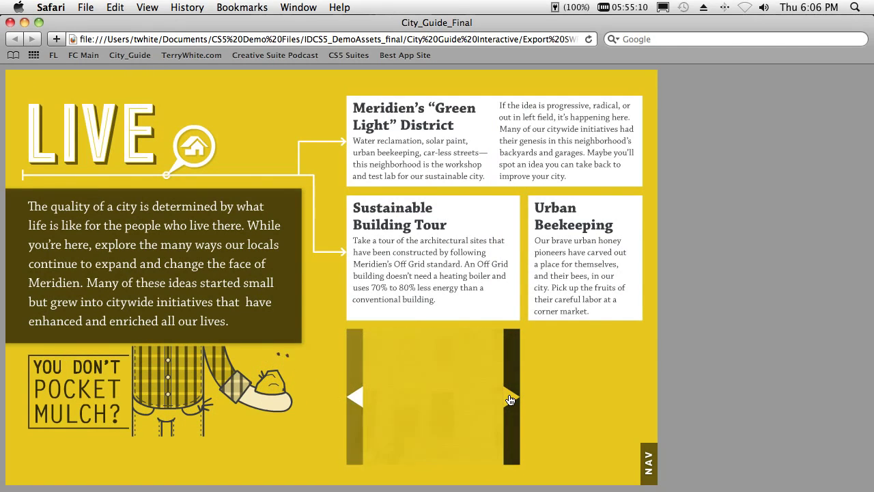
click(650, 467)
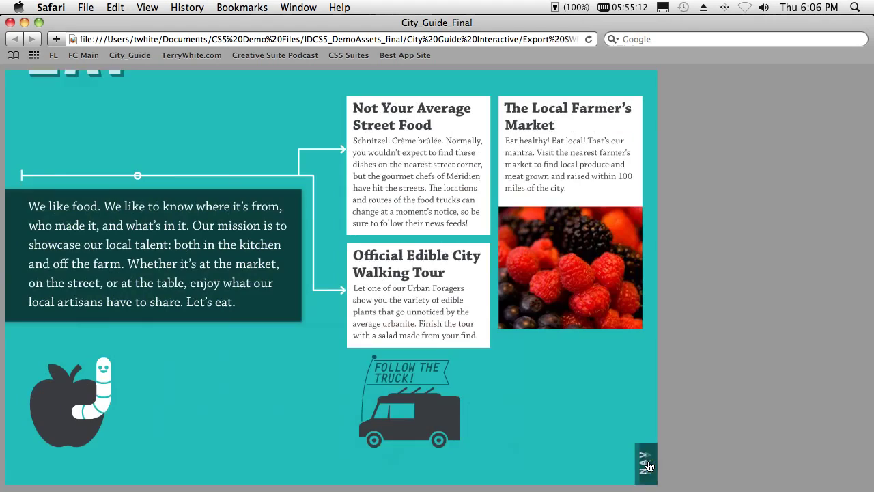
click(649, 465)
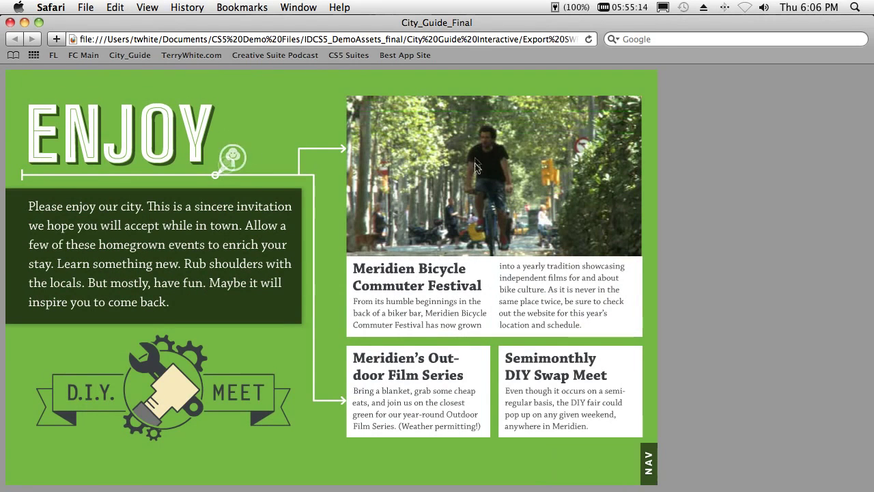
mouse_move(444, 196)
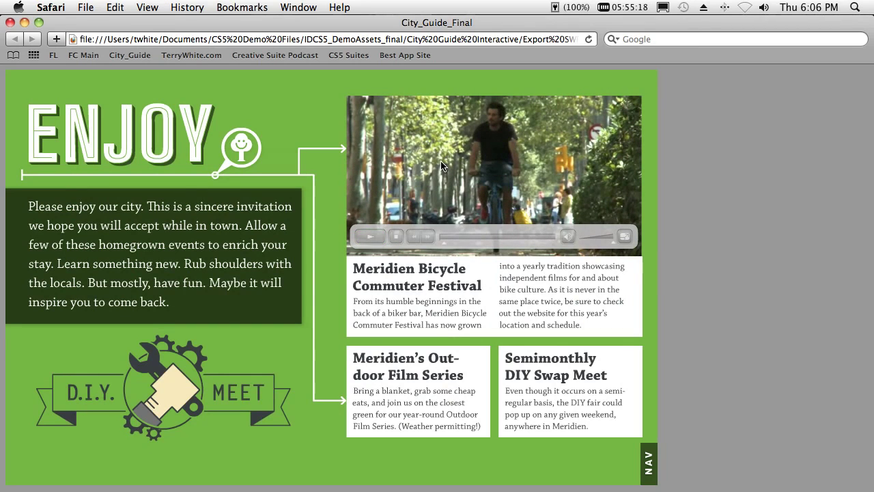
Switch back to InDesign and select the LIVE headline on the yellow spread of the city guide
key(super+Tab)
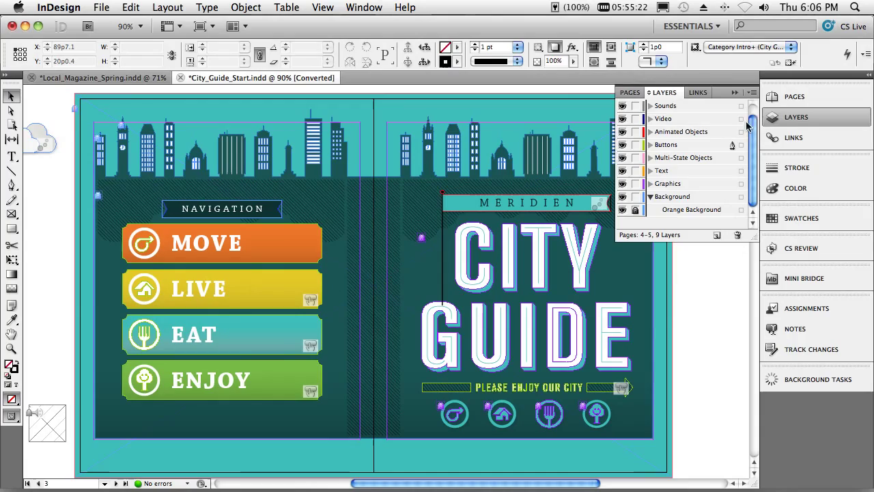
click(737, 93)
drag(756, 123, 733, 247)
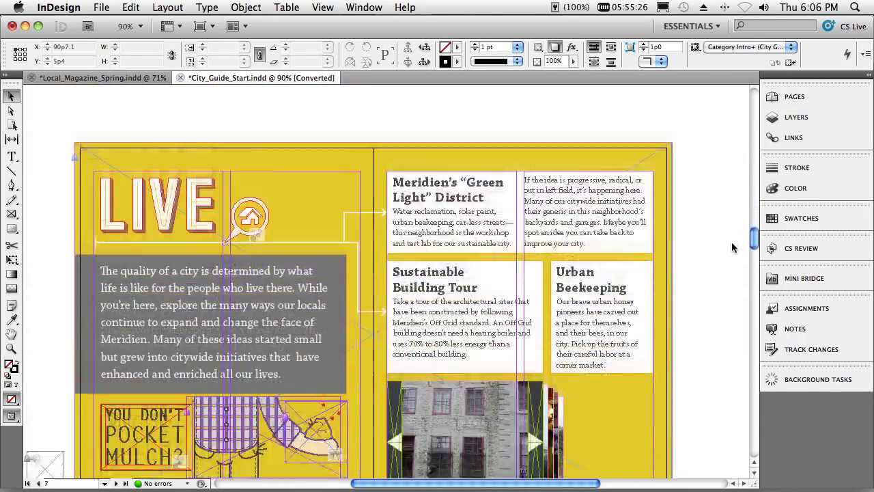
click(174, 168)
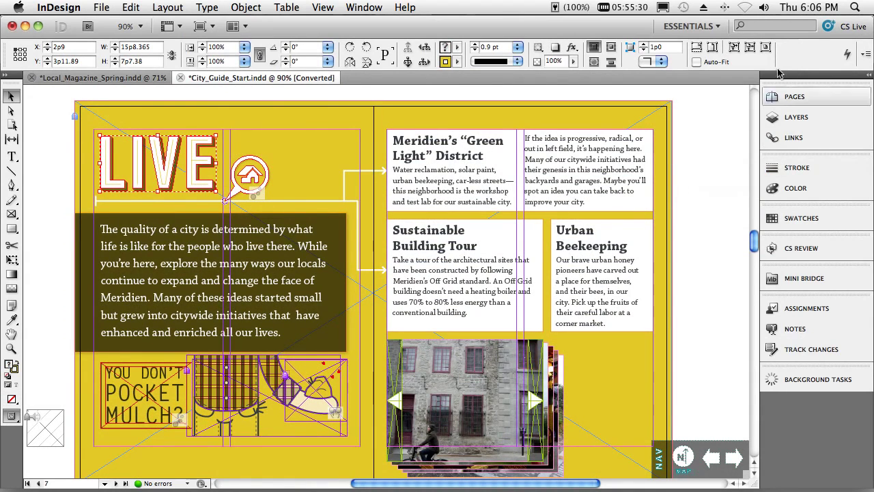
Switch to the Interactive workspace and apply the Fly in from Top animation preset to the LIVE headline
click(719, 26)
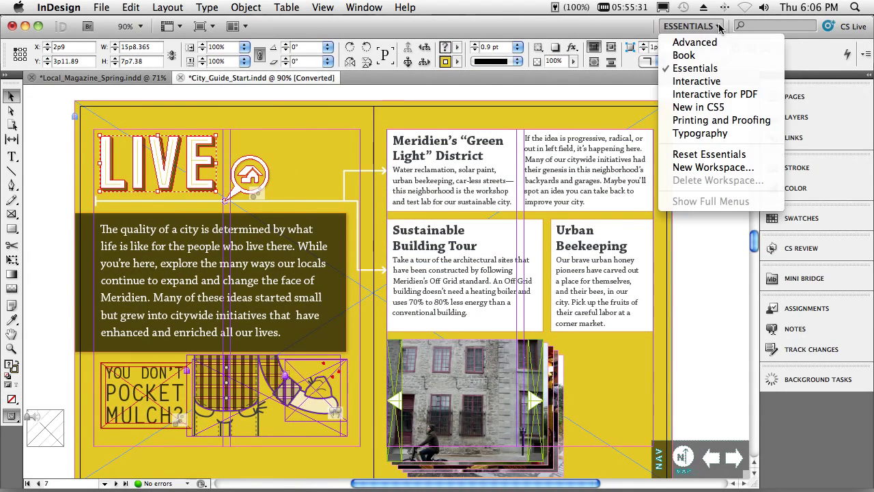
click(713, 82)
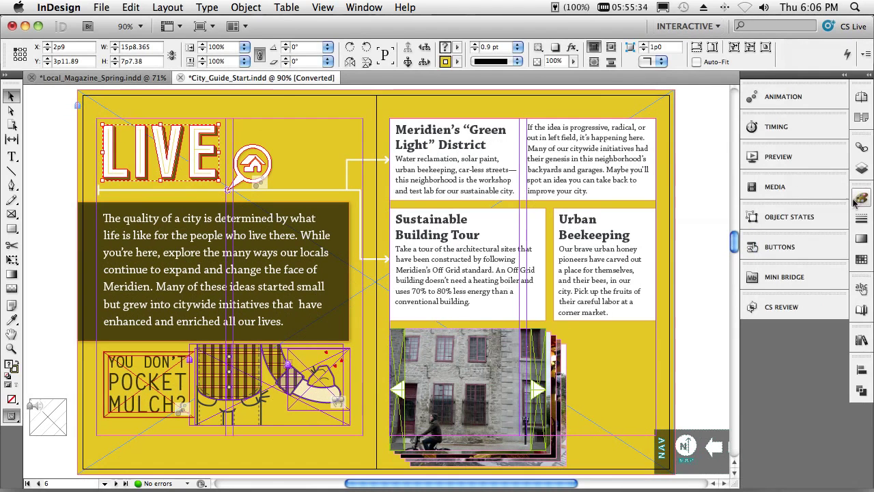
click(783, 99)
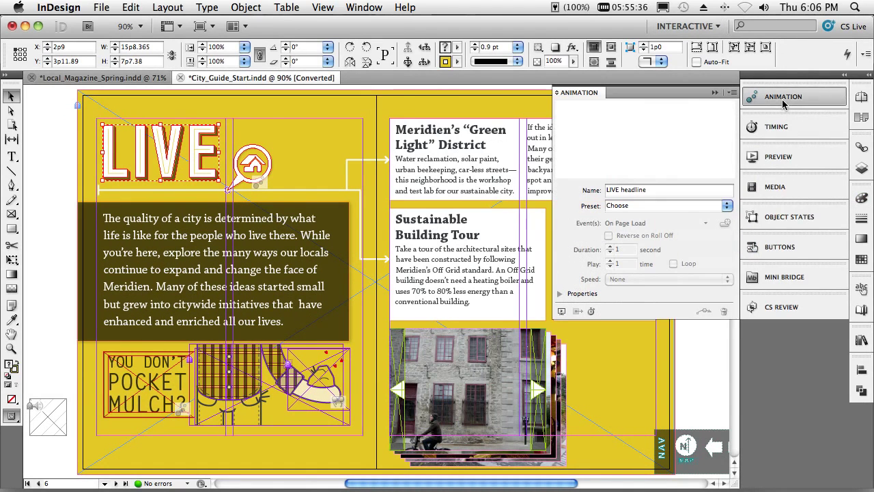
click(727, 205)
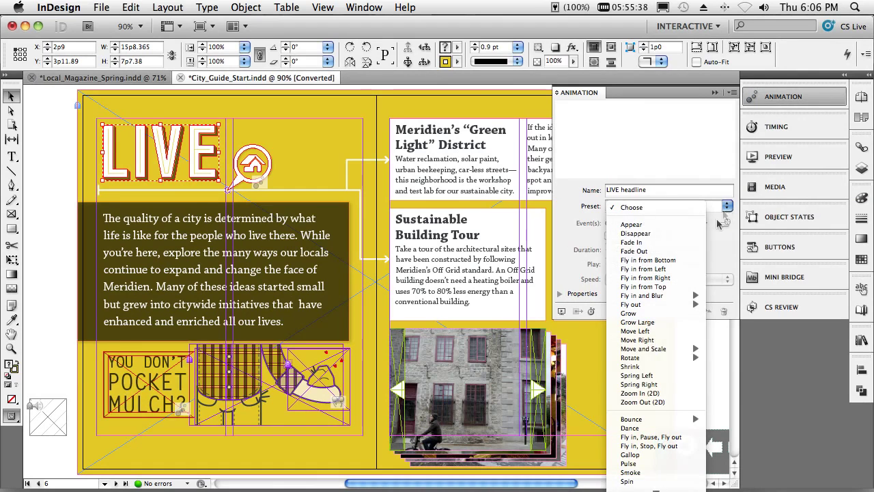
click(652, 286)
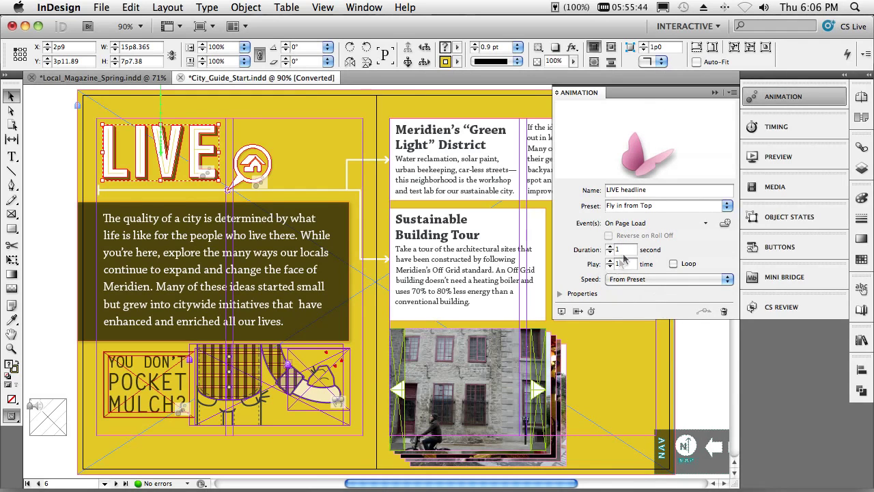
Move the LIVE headline animation earlier in the spread's On Page Load timing order, ahead of the Fly animations
click(776, 126)
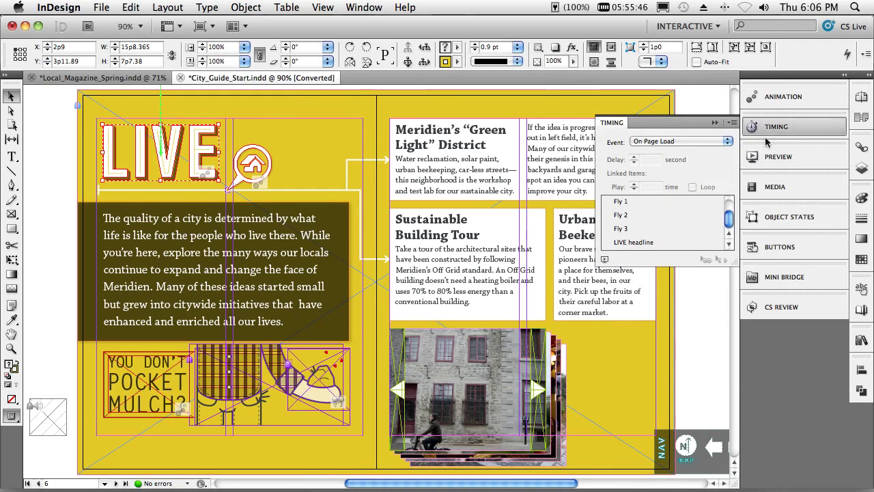
drag(662, 244, 649, 205)
scroll(647, 230, down, 2)
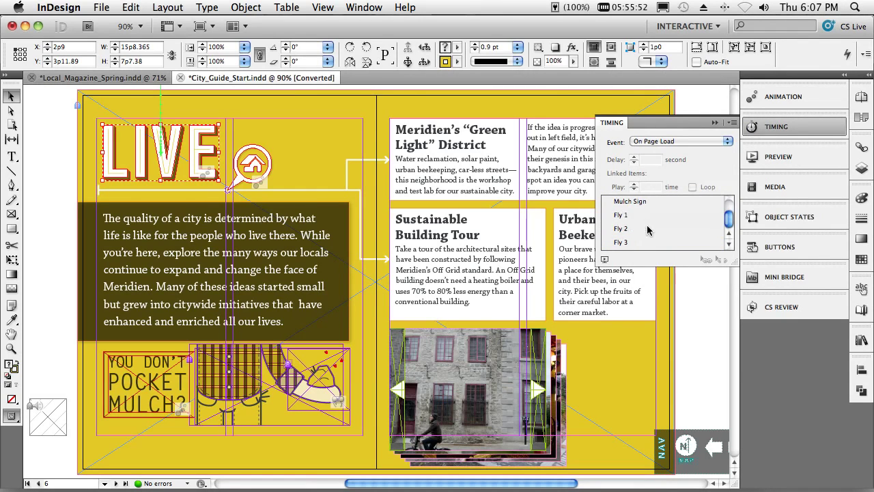
Link the Fly 1, Fly 2 and Fly 3 animations to play together, and preview the spread's animation sequence
click(631, 216)
shift+click(623, 242)
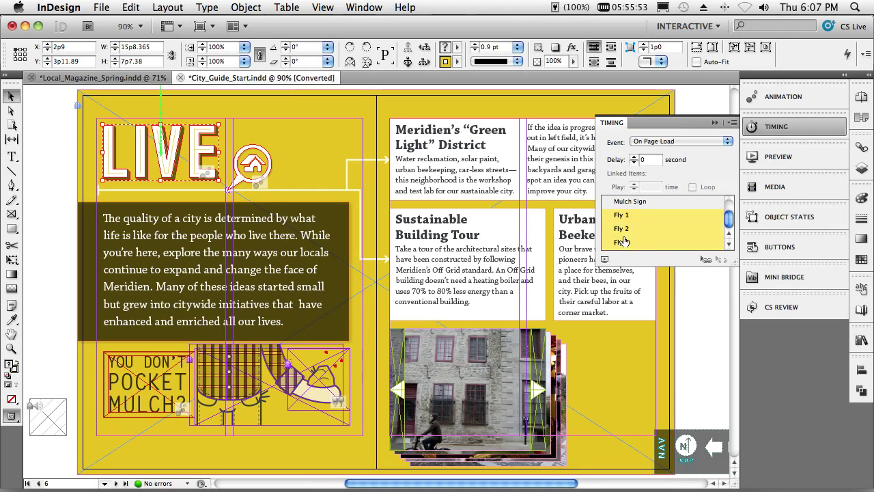
click(704, 261)
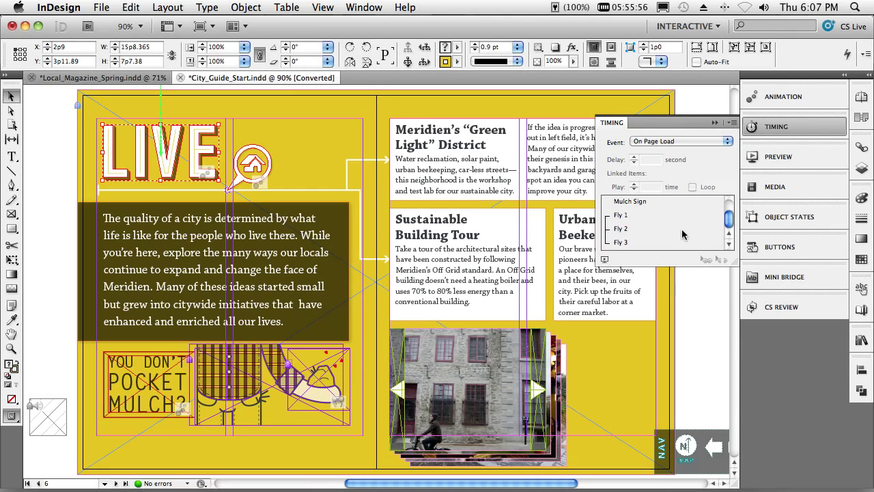
click(606, 260)
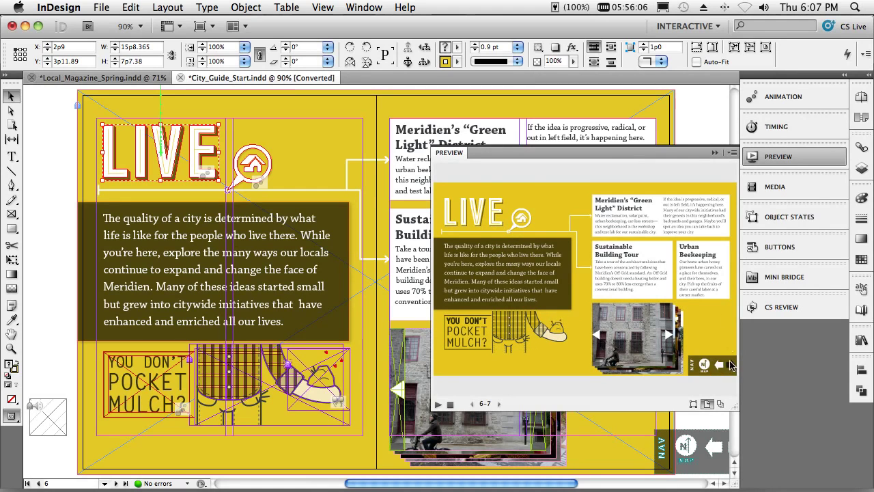
click(714, 153)
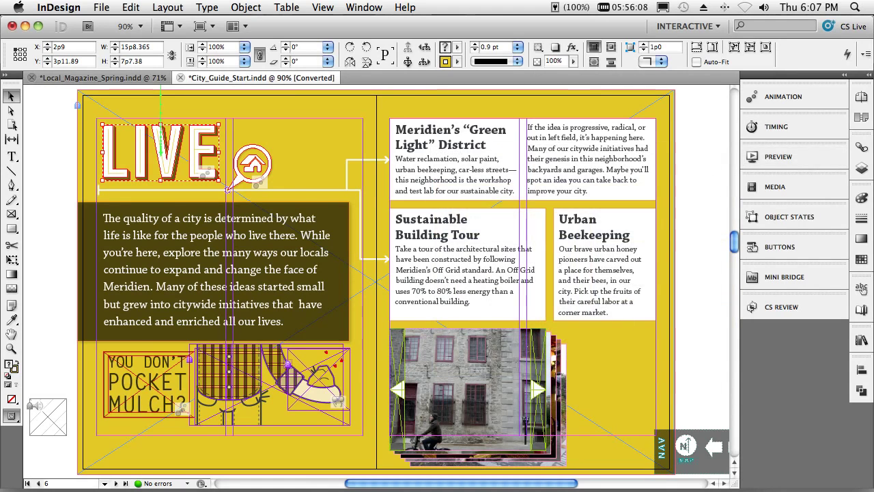
Select the stacked building photos below the Sustainable Building Tour text and align their left and top edges
scroll(589, 449, down, 3)
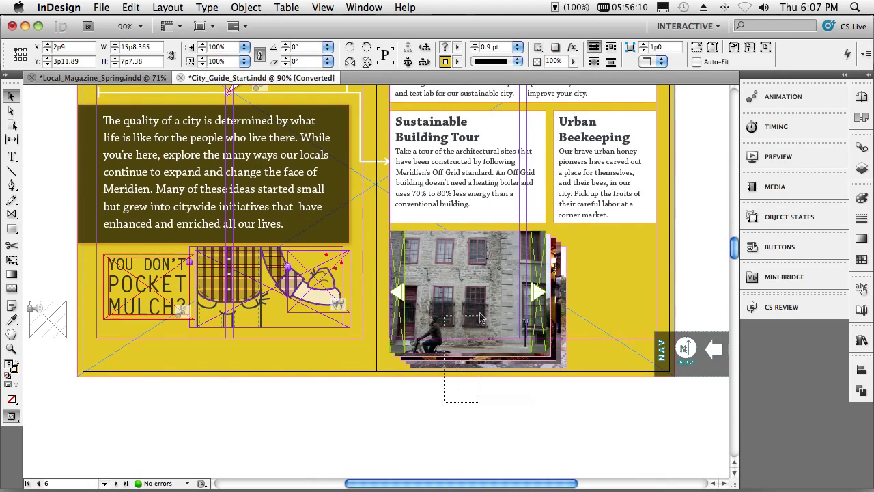
click(467, 292)
click(861, 370)
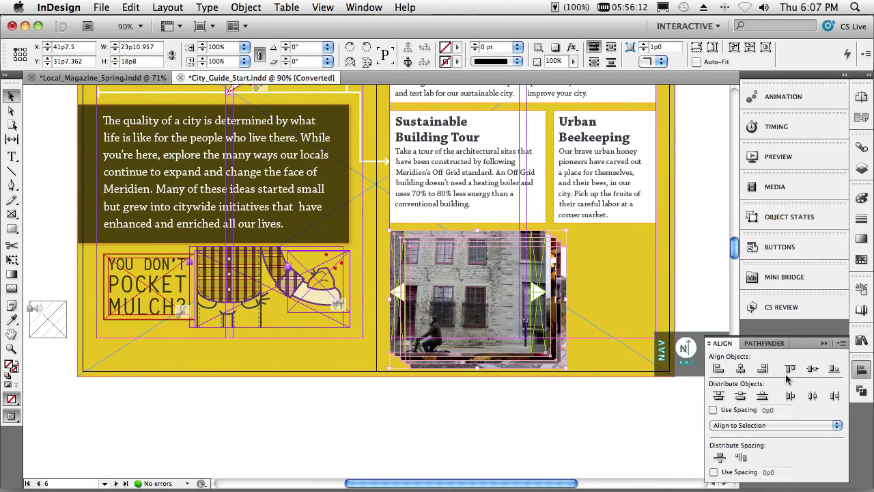
click(719, 368)
click(790, 368)
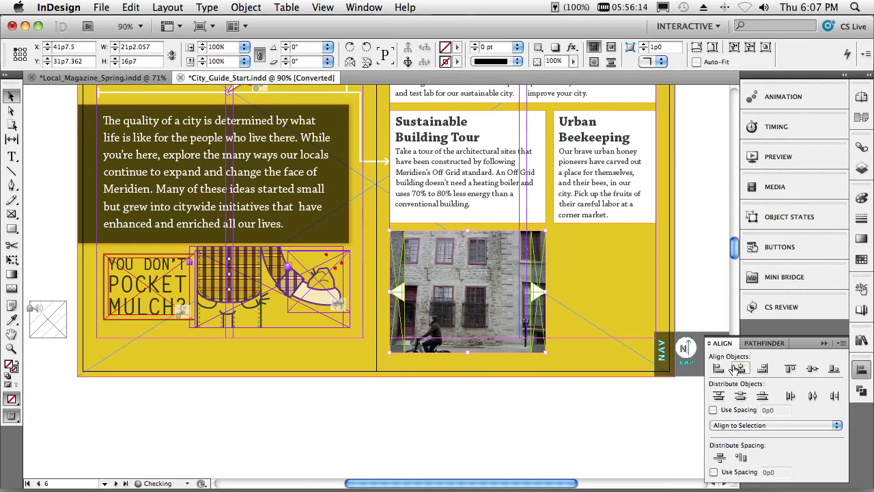
Convert the aligned building photos into a multi-state object named buildings
click(786, 218)
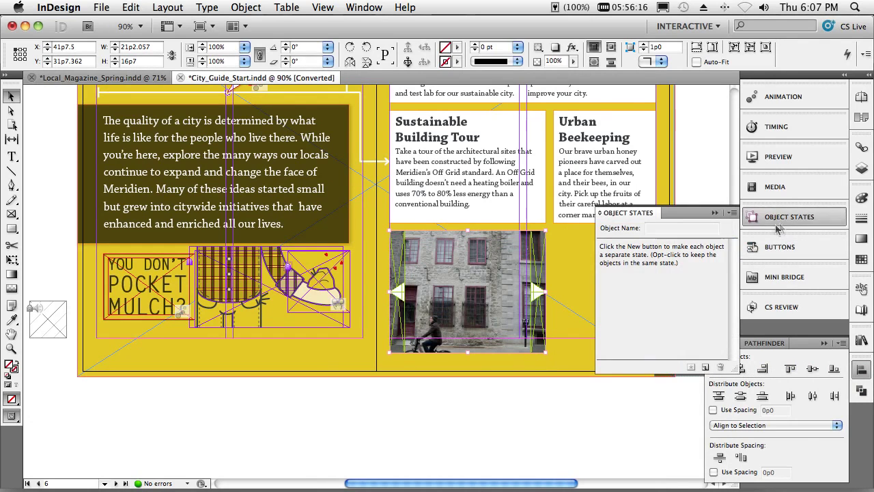
click(705, 366)
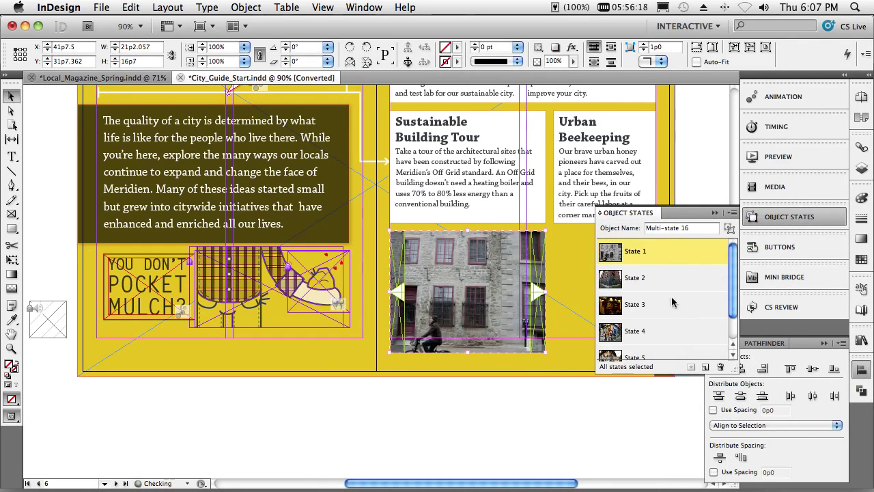
click(695, 228)
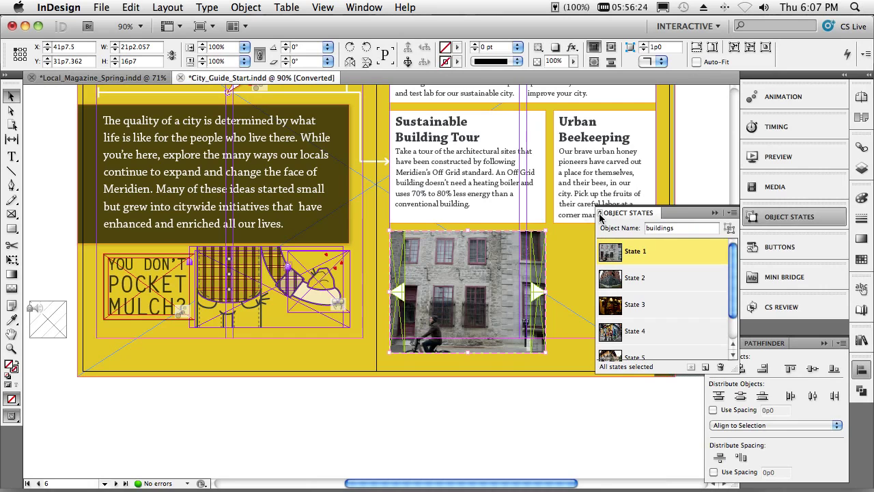
Add a Go To Previous State action on release to the Previous_Photo_btn button over the building photo
click(404, 301)
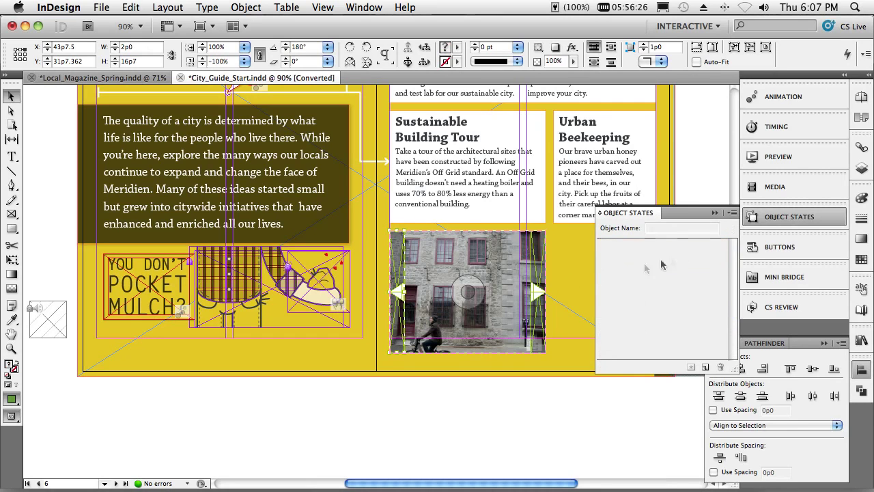
click(746, 253)
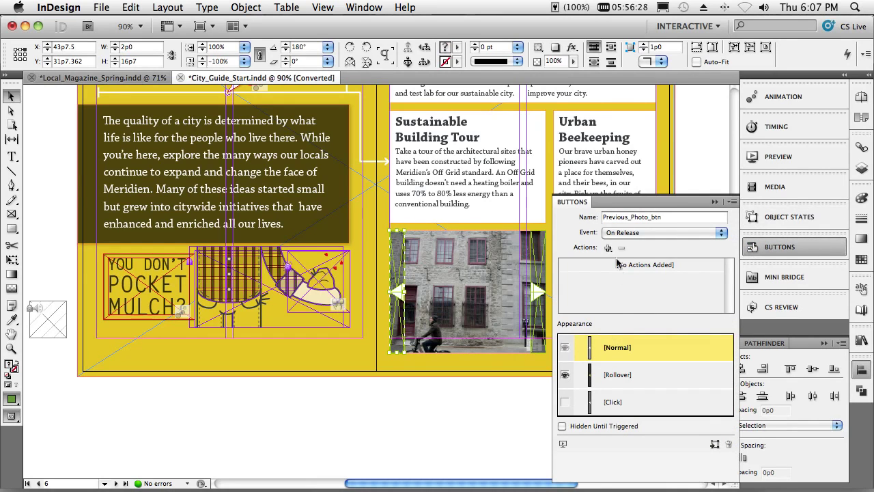
click(608, 248)
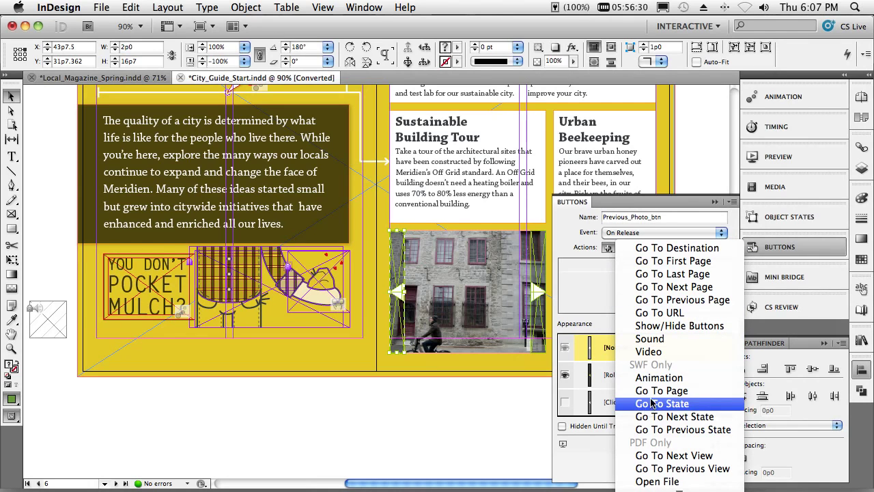
click(659, 428)
Add a Go To Next State action for the buildings object to the Next_Photo_btn button, triggered on release
click(534, 295)
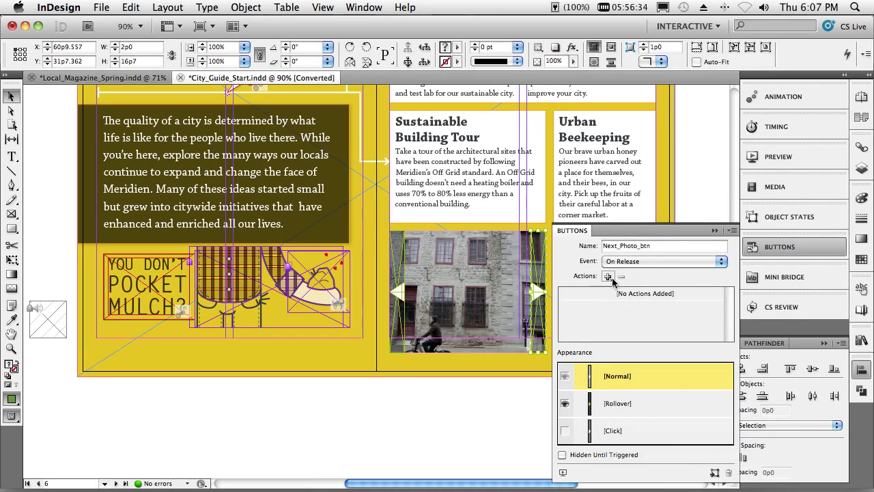
click(607, 276)
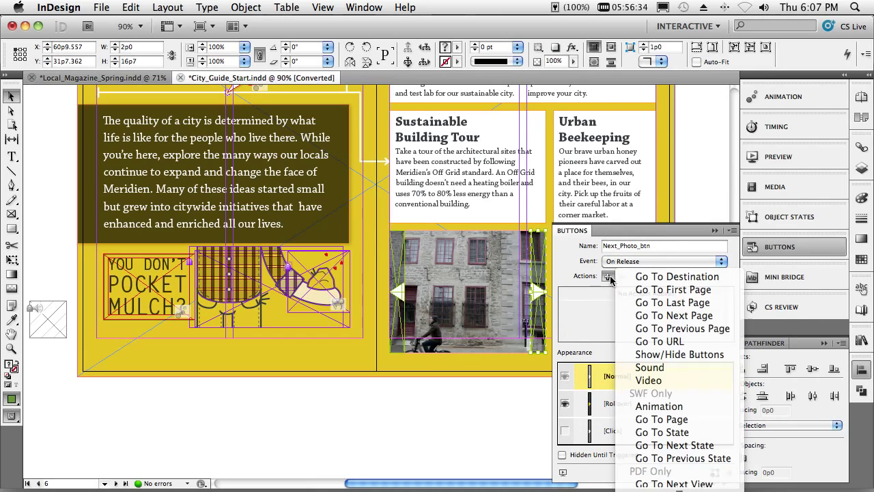
click(672, 445)
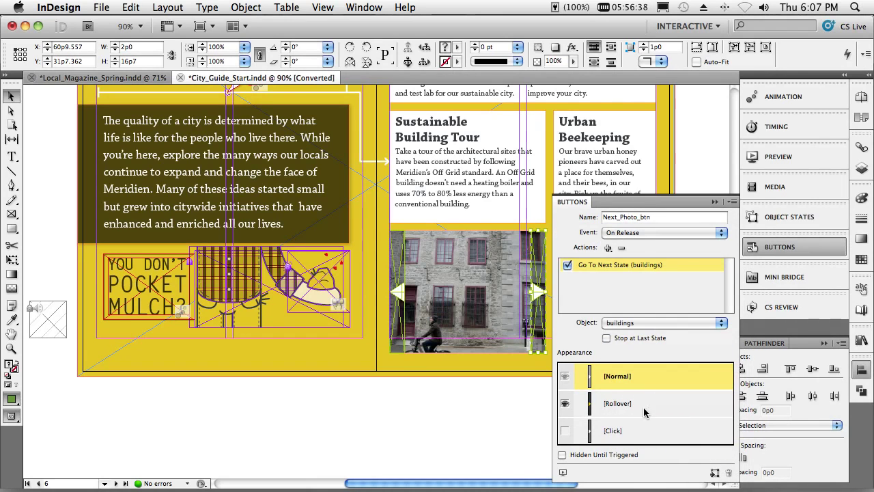
Preview the spread and test the building slideshow's next and previous photo buttons
click(562, 473)
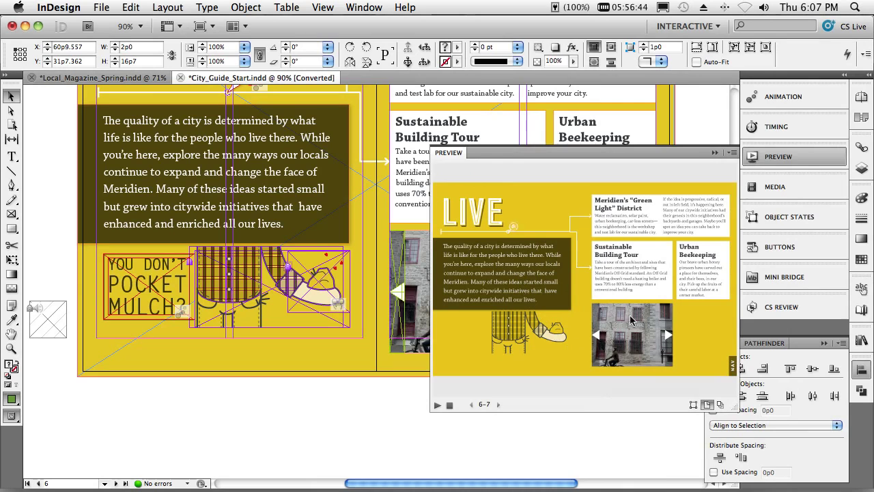
click(668, 335)
click(668, 335)
click(667, 334)
click(599, 342)
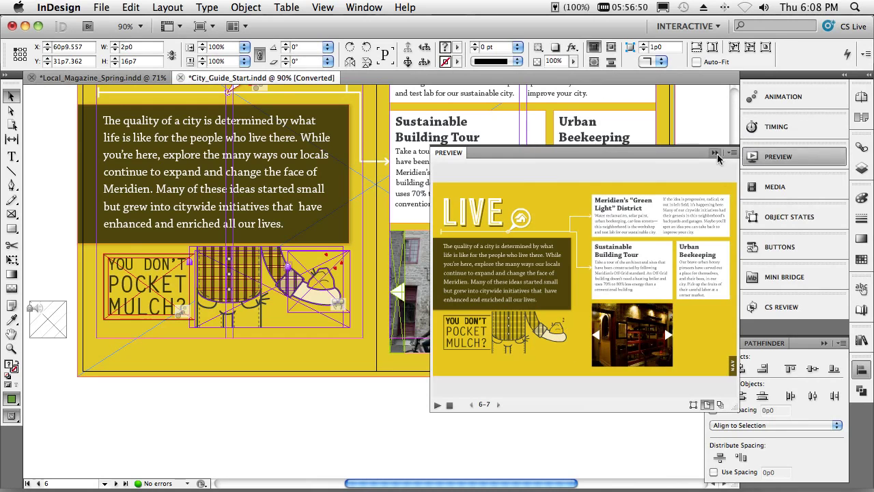
click(715, 154)
click(101, 7)
click(132, 265)
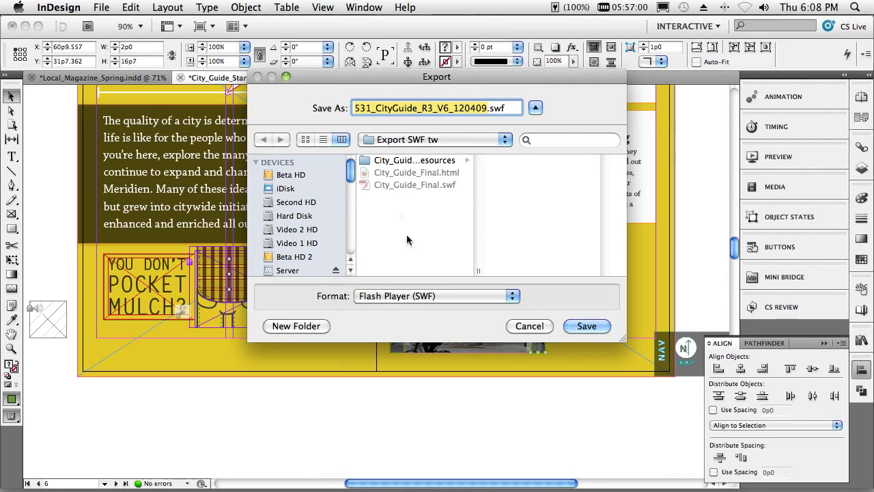
click(403, 295)
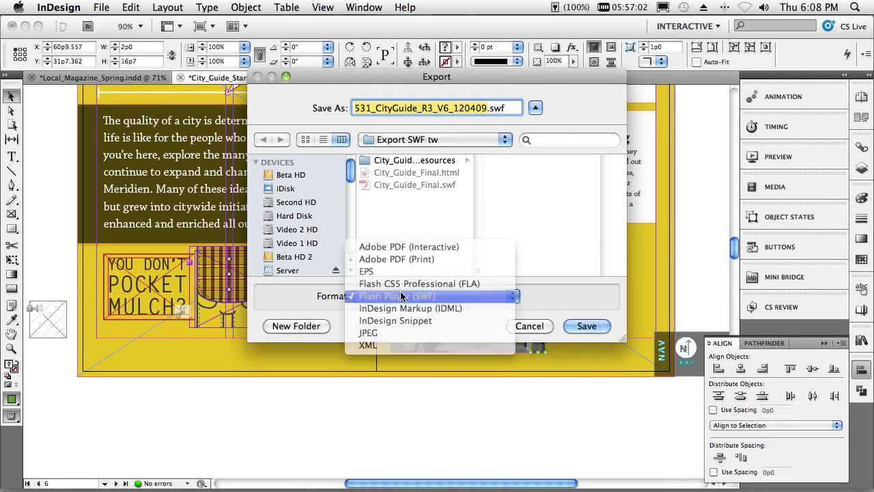
click(412, 284)
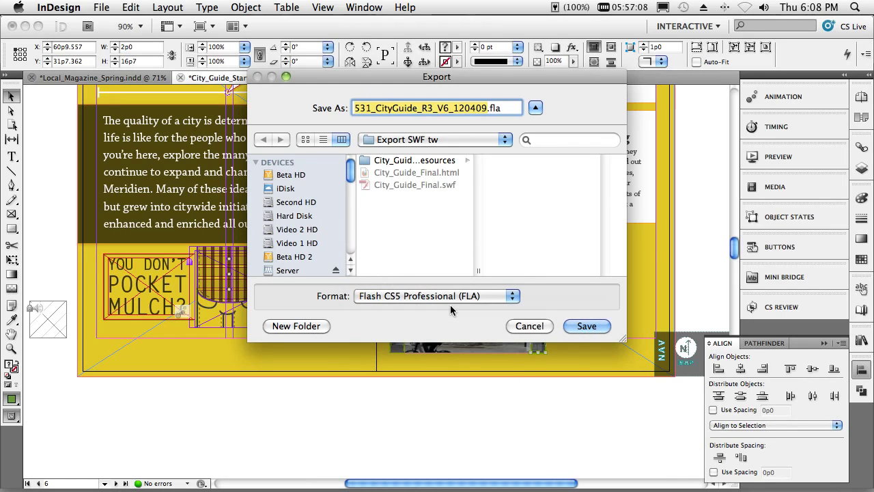
click(526, 326)
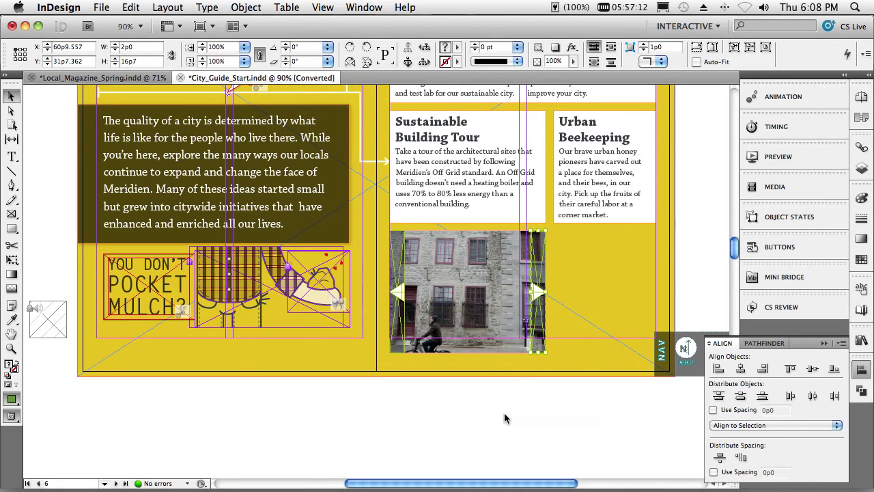